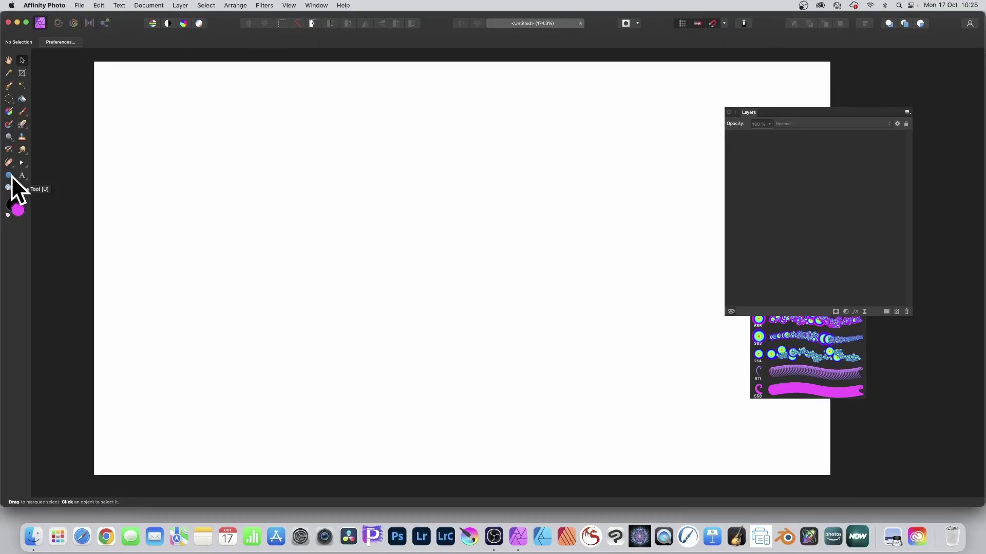
- Draw a tall, narrow magenta ellipse upright in the upper middle of the canvas
click(11, 175)
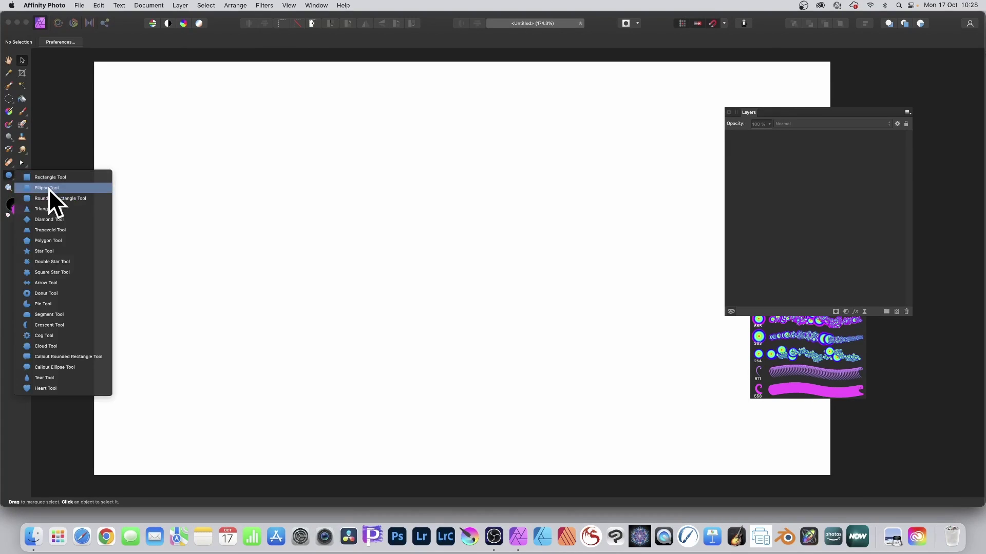
click(52, 188)
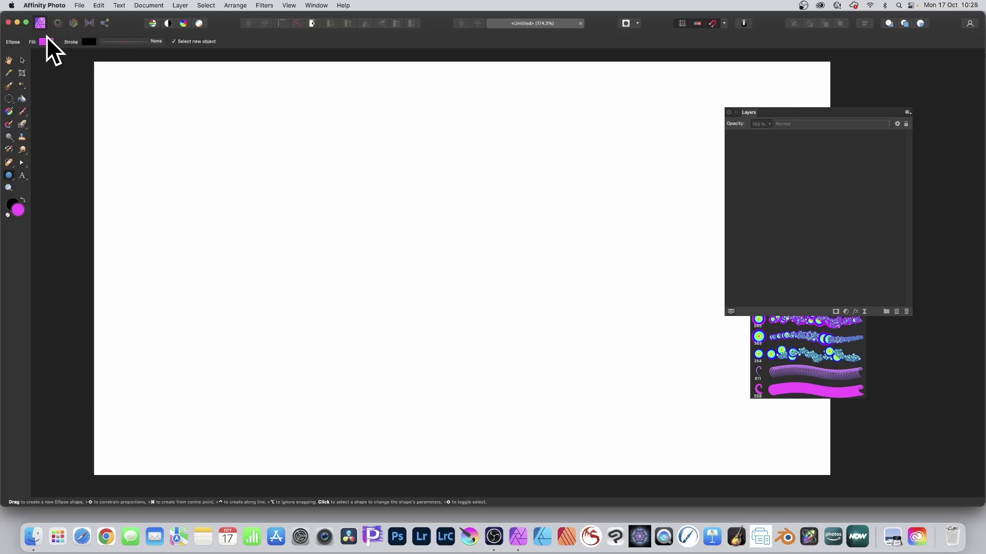
drag(398, 122, 429, 296)
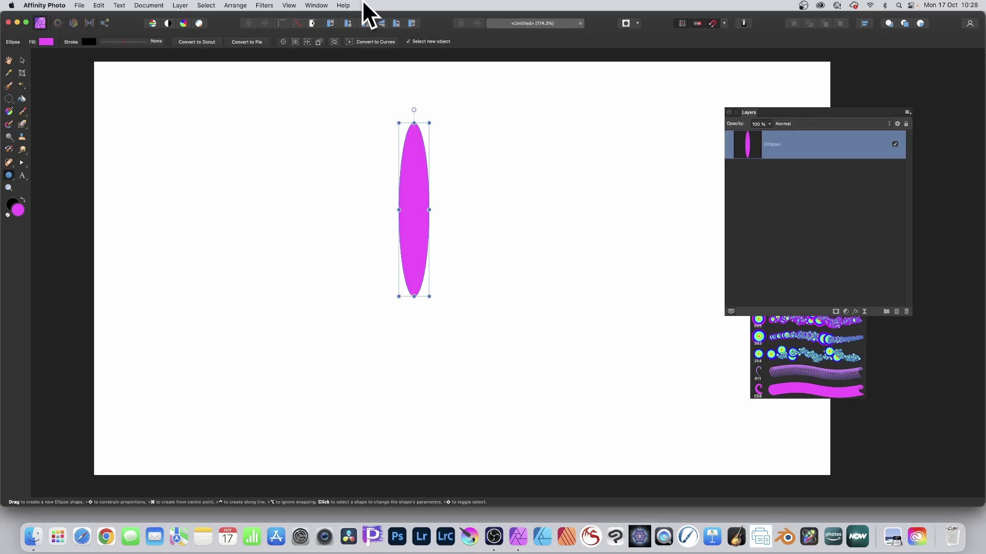
- Distort the narrow ellipse into a curl with the Twirl filter and delete the resulting shape
click(181, 5)
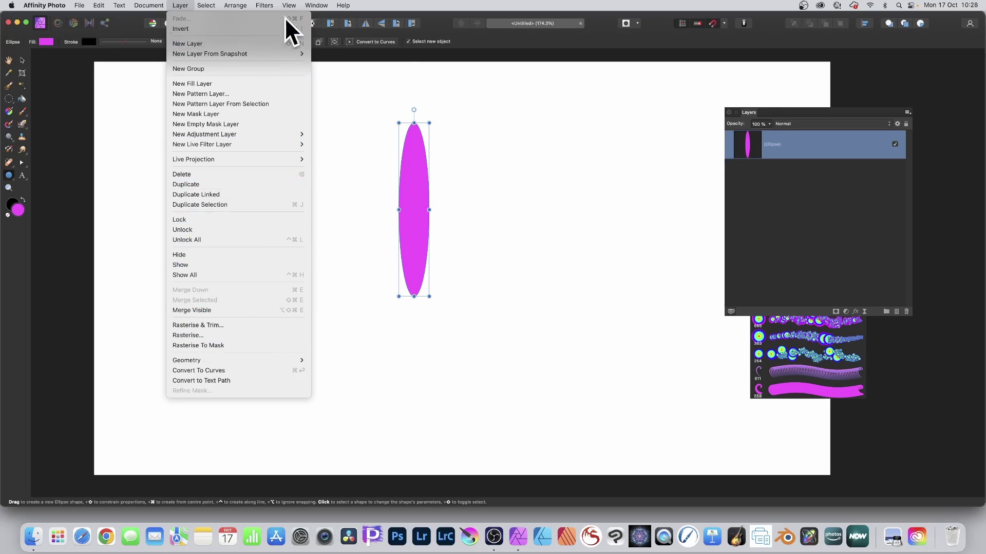
mouse_move(265, 5)
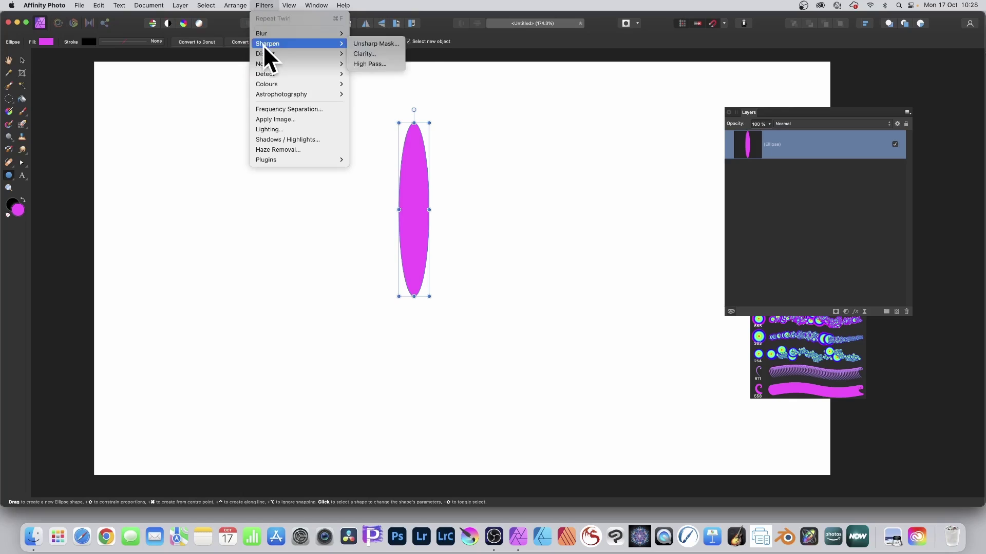
mouse_move(262, 53)
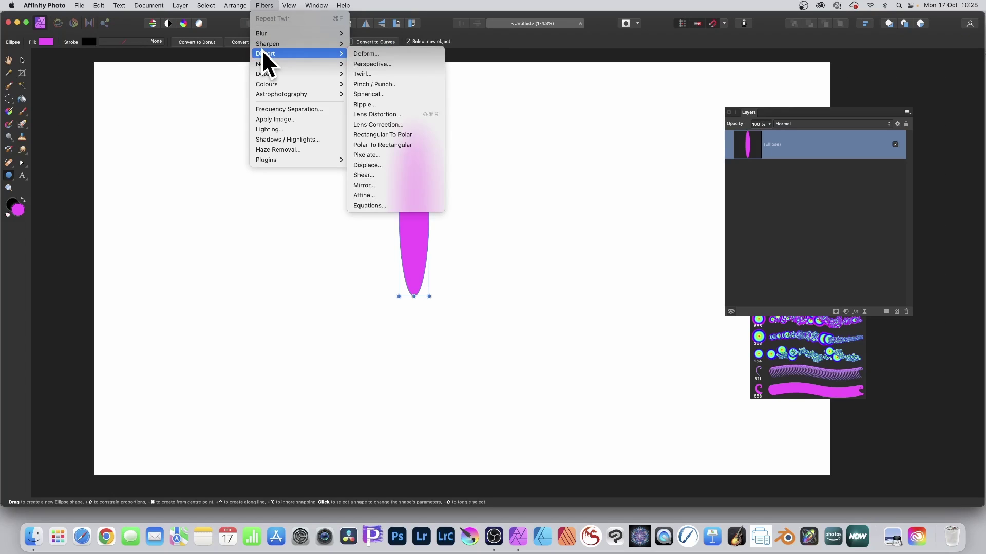
click(374, 73)
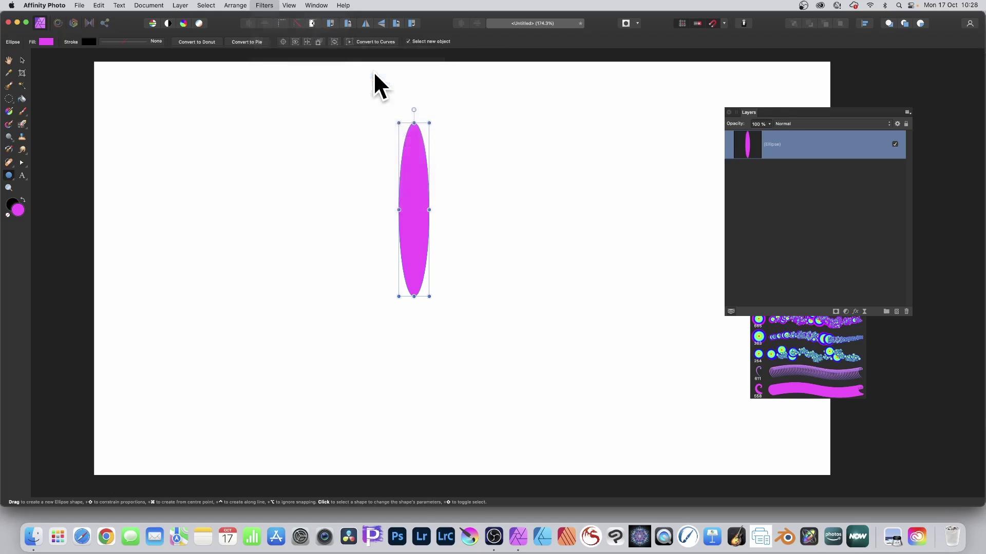
drag(441, 162, 402, 160)
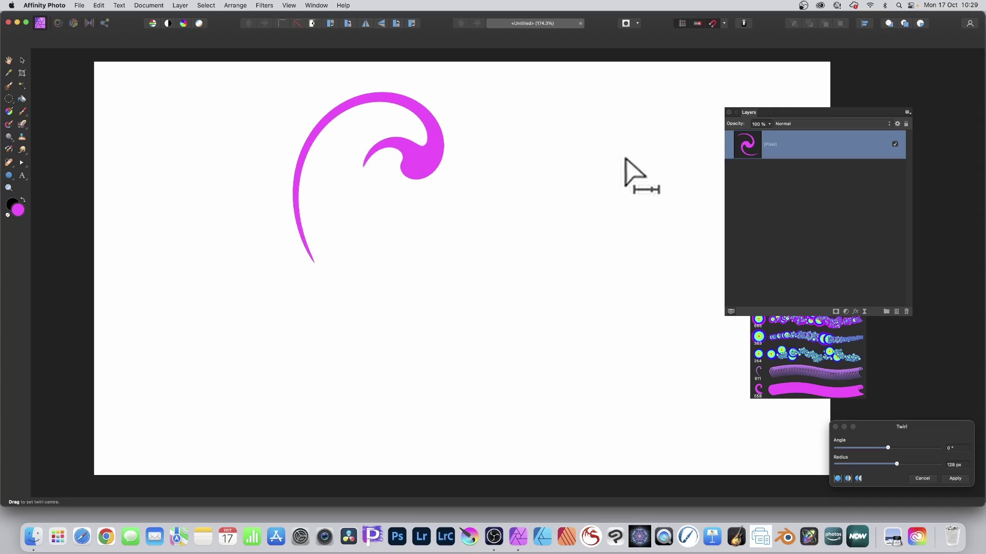
click(22, 60)
key(Delete)
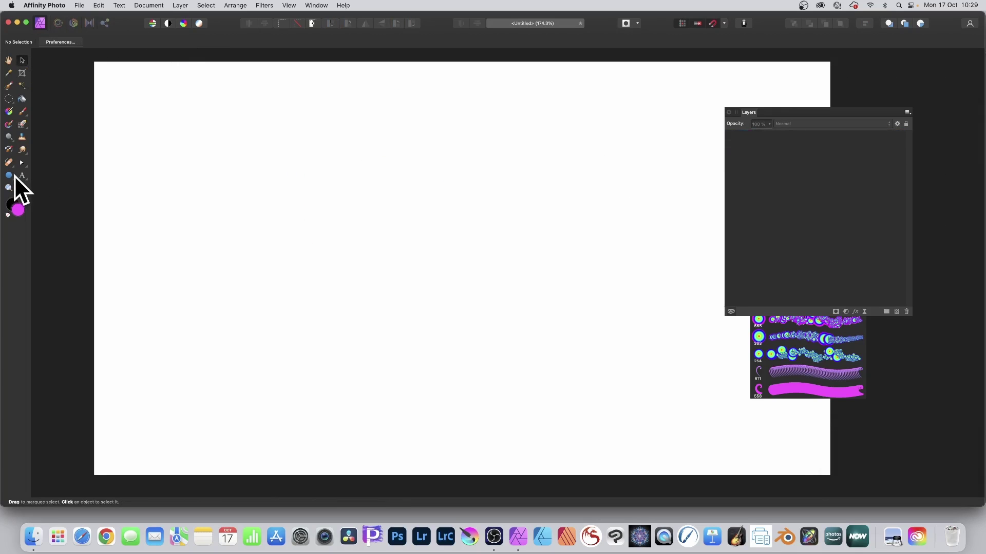
- Draw a magenta circle near the canvas centre and preview a Twirl on it with an angle of about 364° and a large radius
click(9, 175)
mouse_move(345, 226)
mouse_down()
mouse_move(383, 269)
mouse_move(485, 344)
mouse_up()
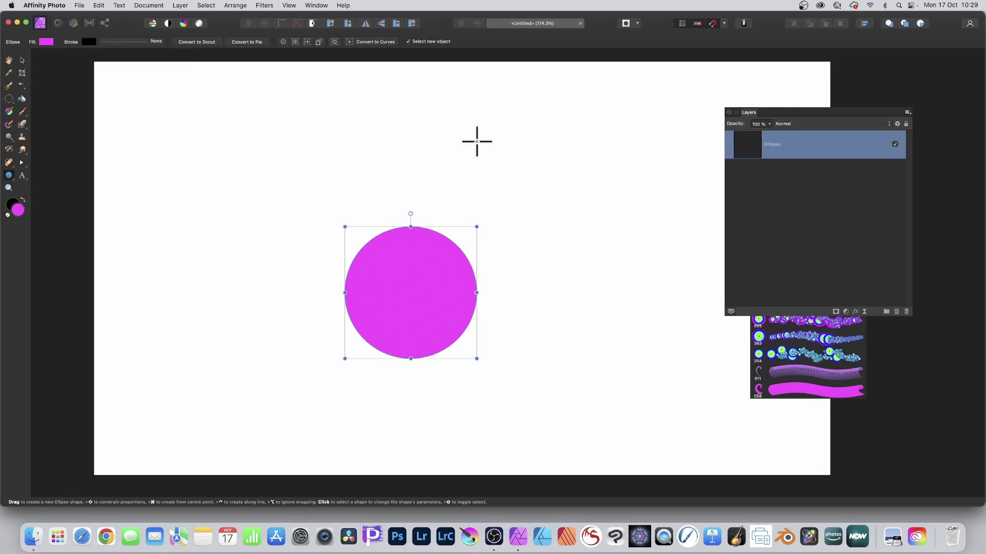
click(265, 3)
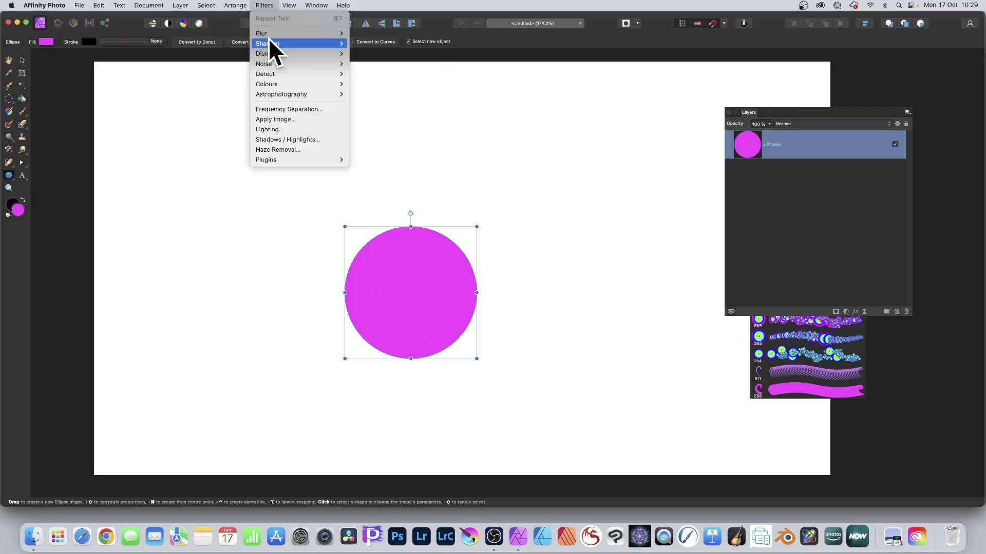
mouse_move(270, 51)
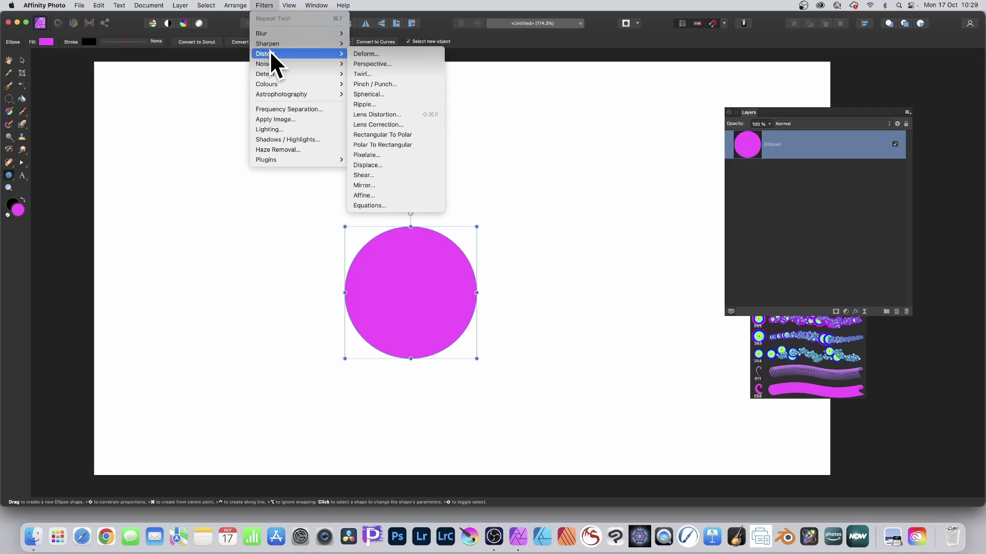
click(364, 72)
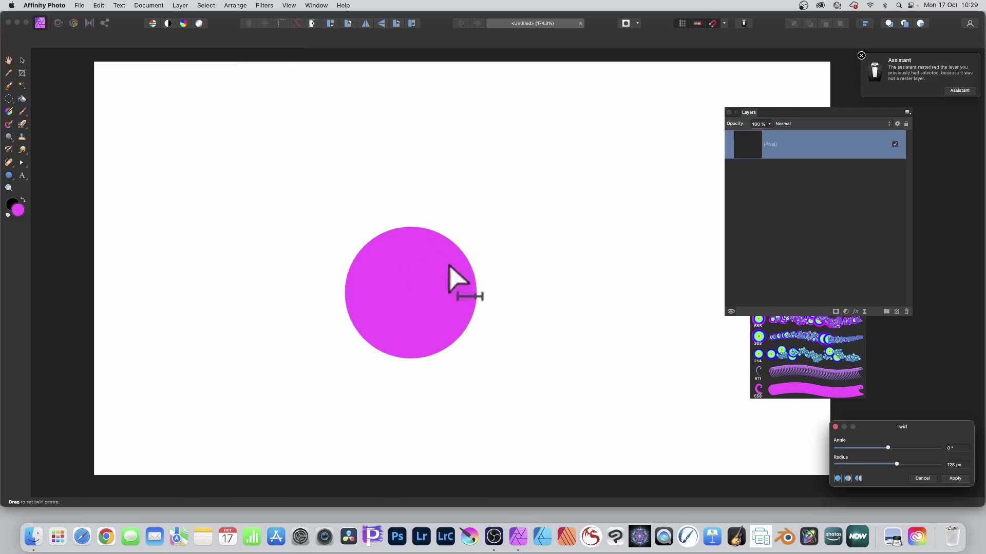
drag(928, 426, 587, 124)
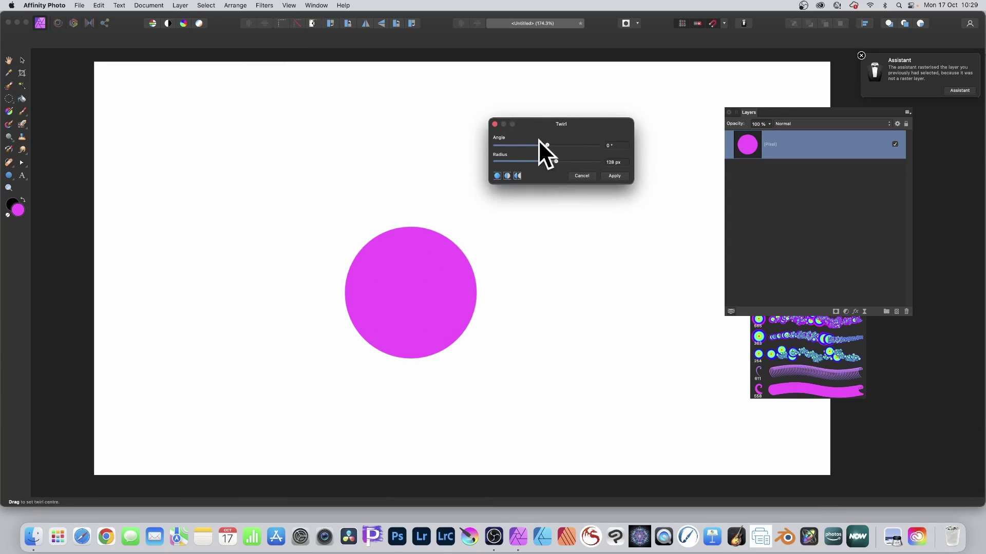
drag(550, 156, 578, 145)
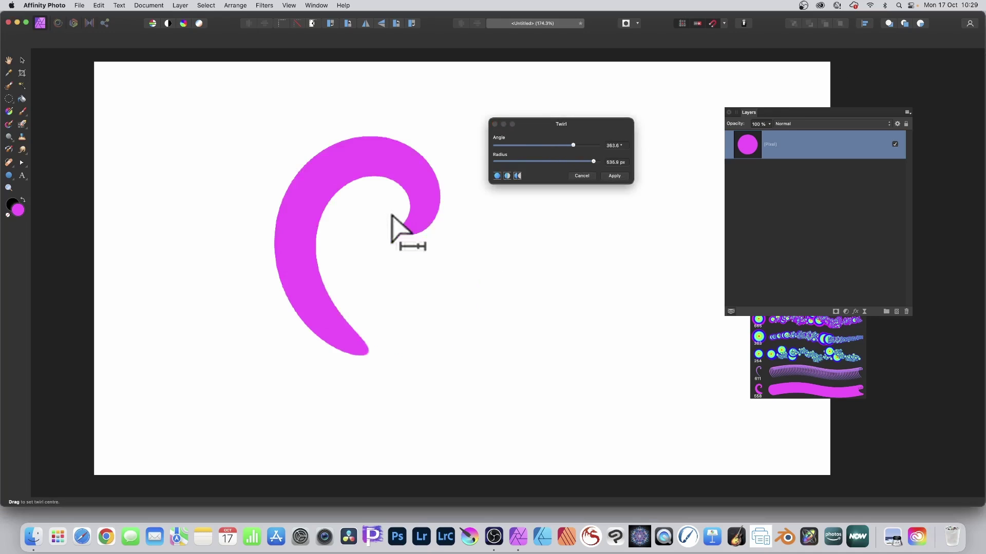
- Move the twirl centre above the circle and apply the Twirl at 359.5° with a radius of about 486 px to form a tapered crescent
drag(391, 216, 436, 201)
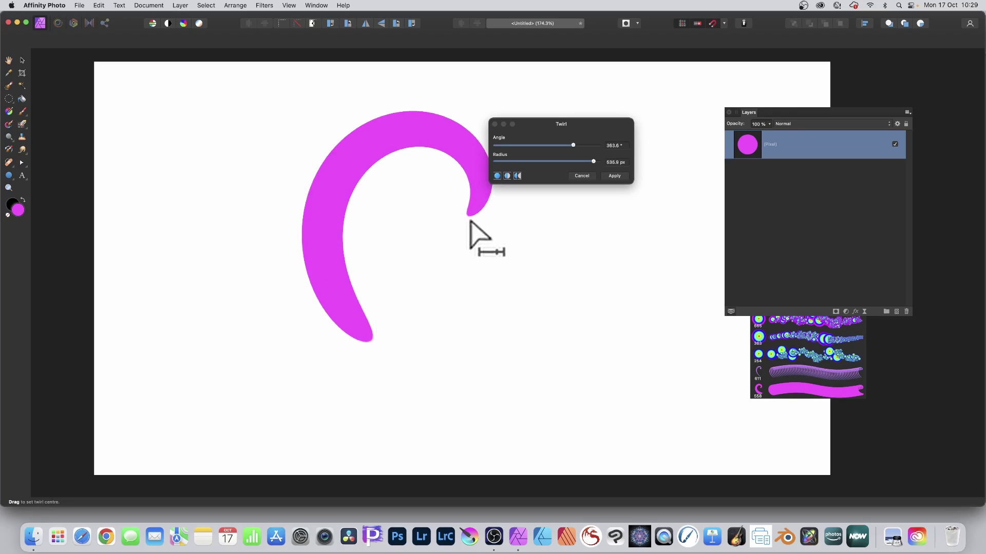
drag(456, 190, 443, 170)
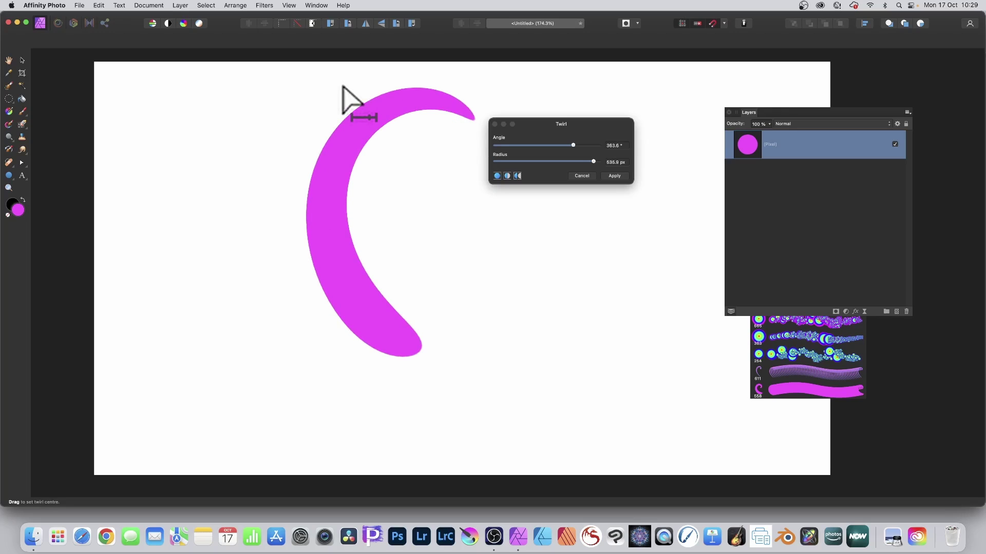
mouse_move(574, 145)
mouse_down()
mouse_move(593, 162)
mouse_move(577, 161)
mouse_up()
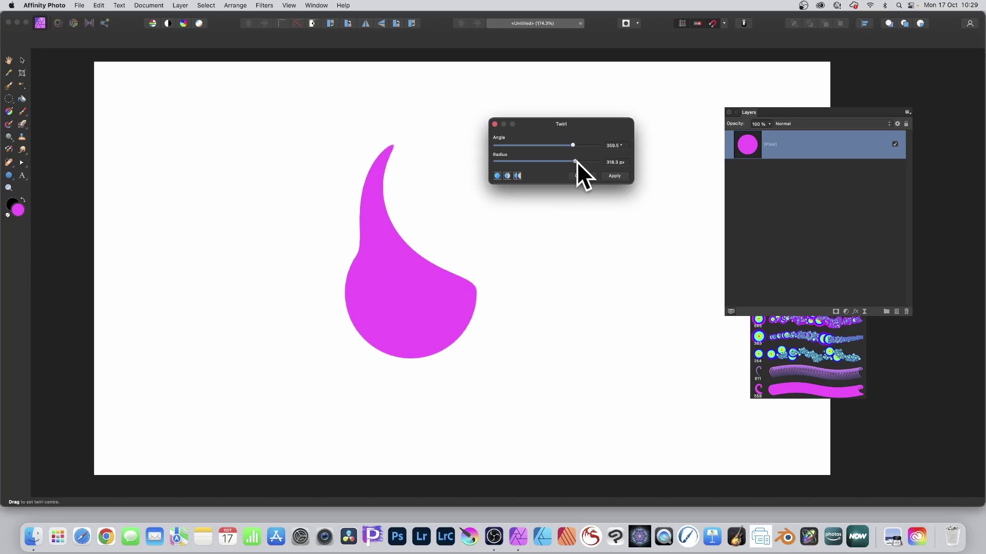
drag(577, 161, 594, 161)
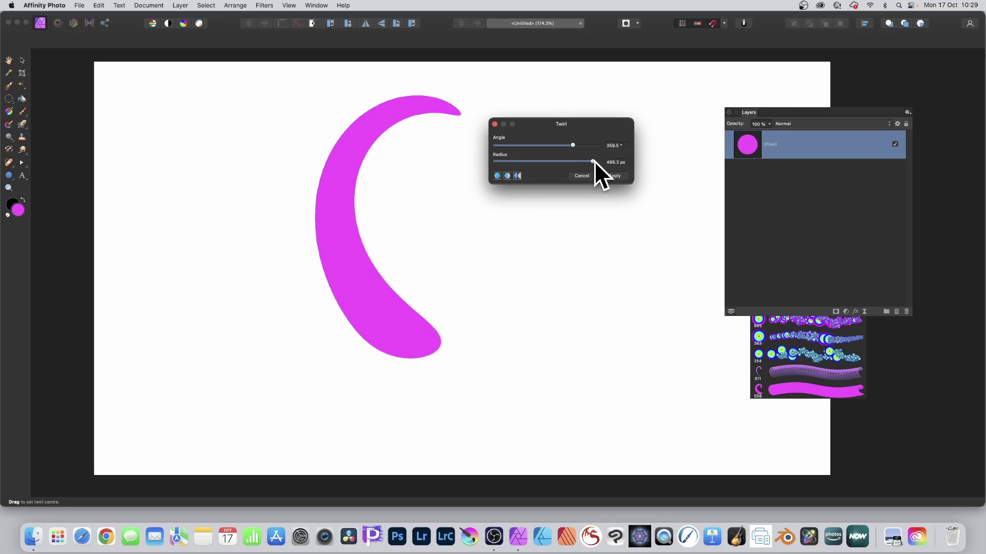
click(624, 177)
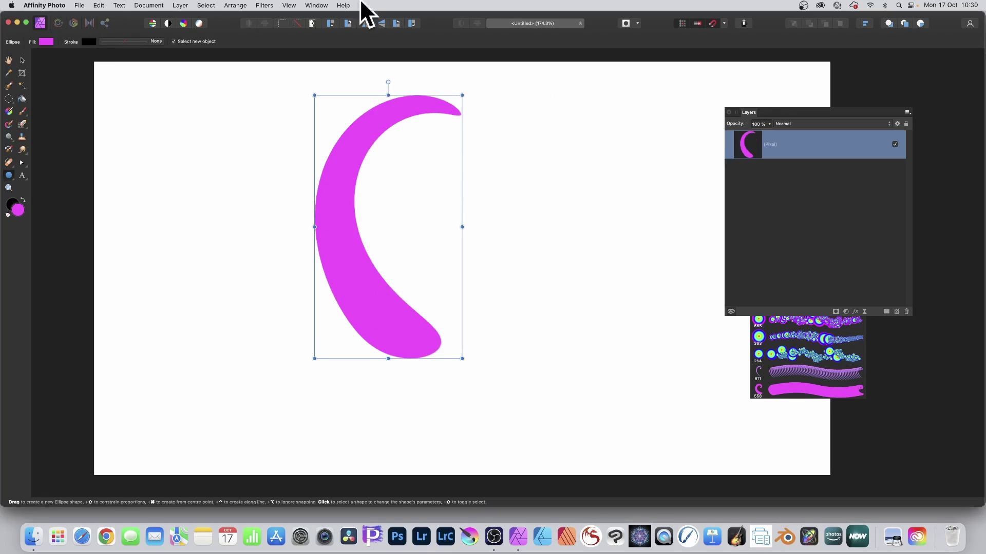
- Scale the crescent down proportionally to about two-thirds of its size and move it slightly towards the canvas centre
click(22, 60)
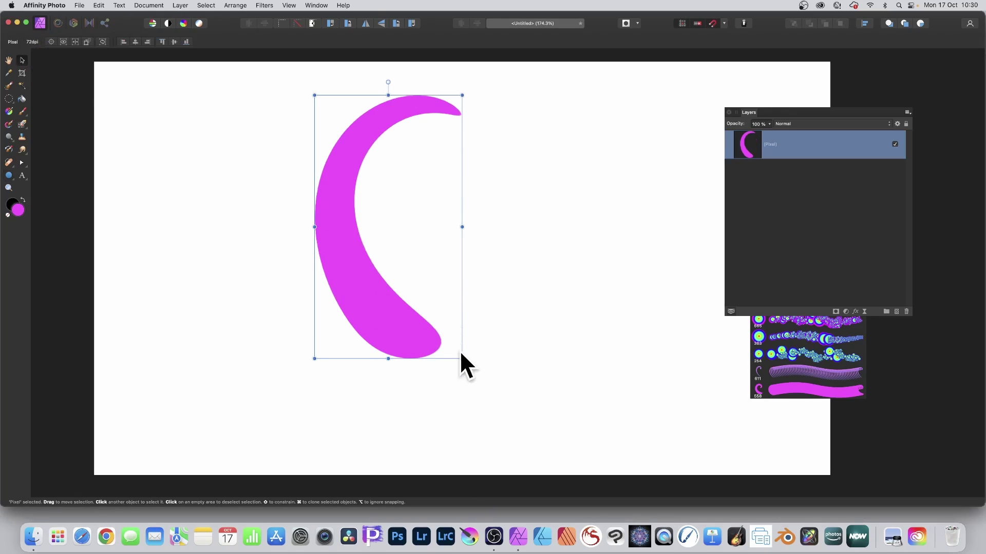
drag(462, 359, 419, 285)
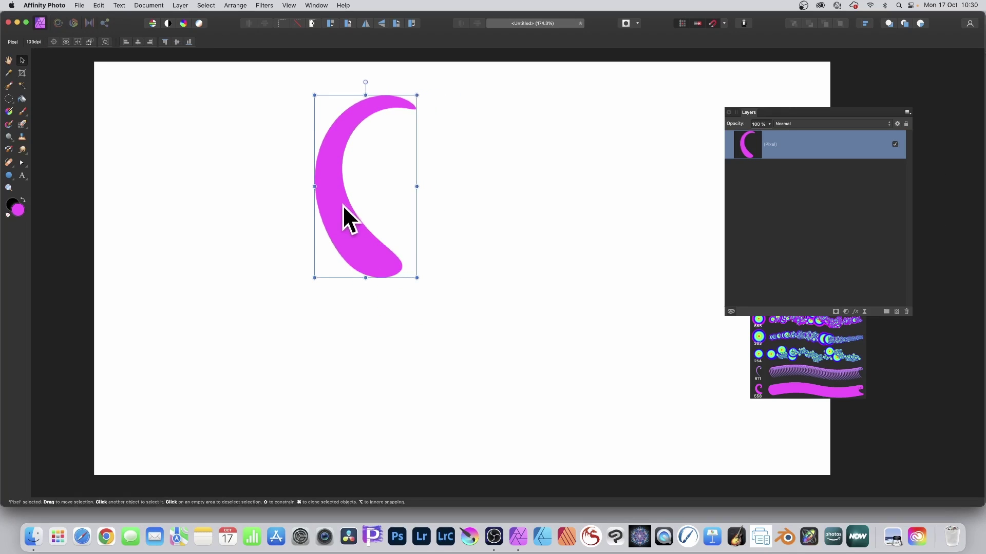
drag(343, 205, 406, 211)
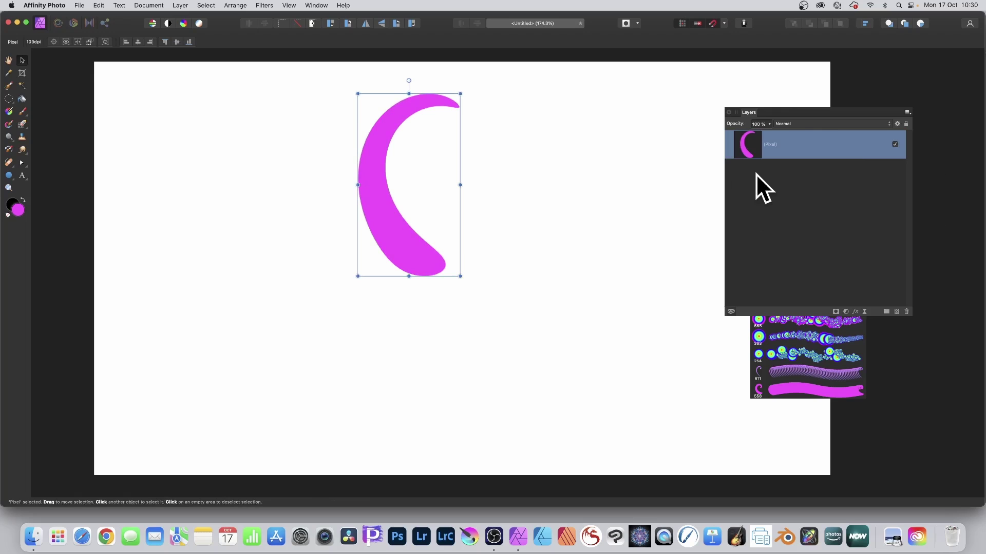
- Deselect the crescent and reposition the floating Layers and Brushes panels so that the whole brush list is accessible
click(868, 346)
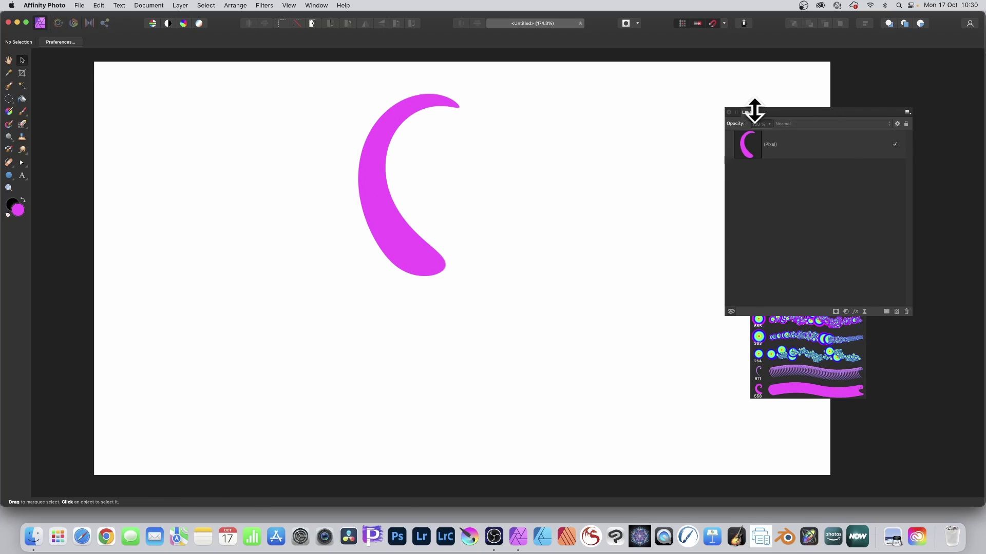
drag(754, 110, 923, 97)
drag(775, 192, 625, 94)
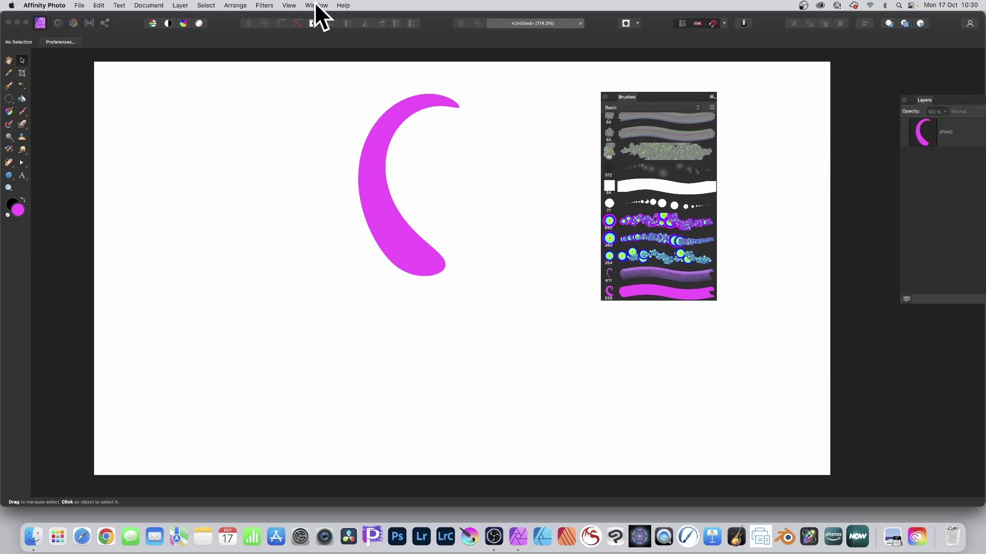
- Examine the available studio panels, the Basic brush category and the brush creation options with nothing selected
click(290, 3)
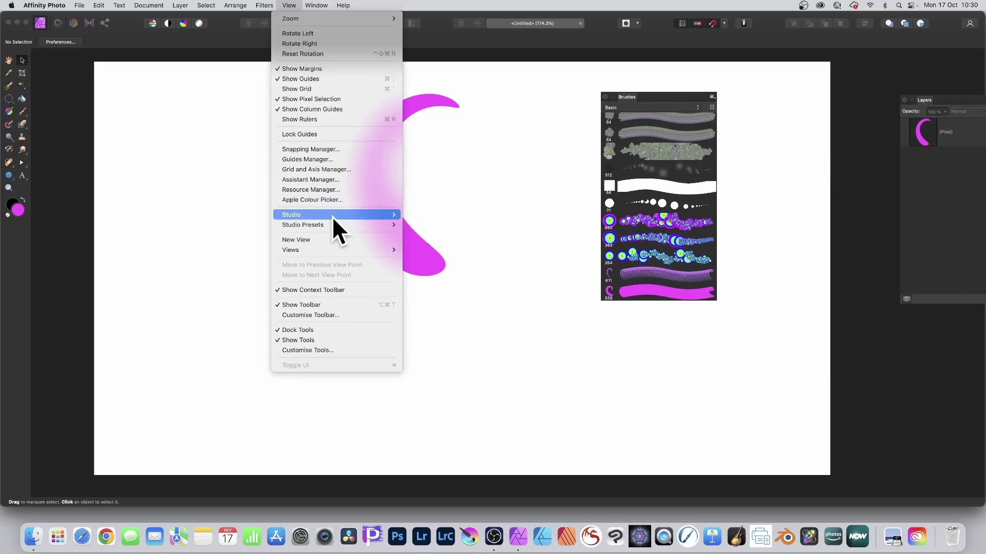
mouse_move(336, 215)
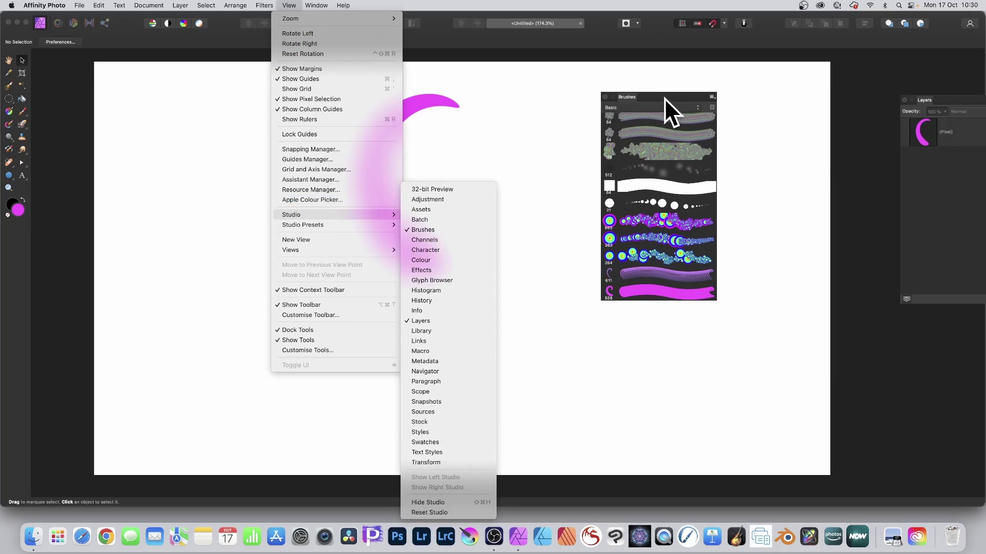
click(745, 100)
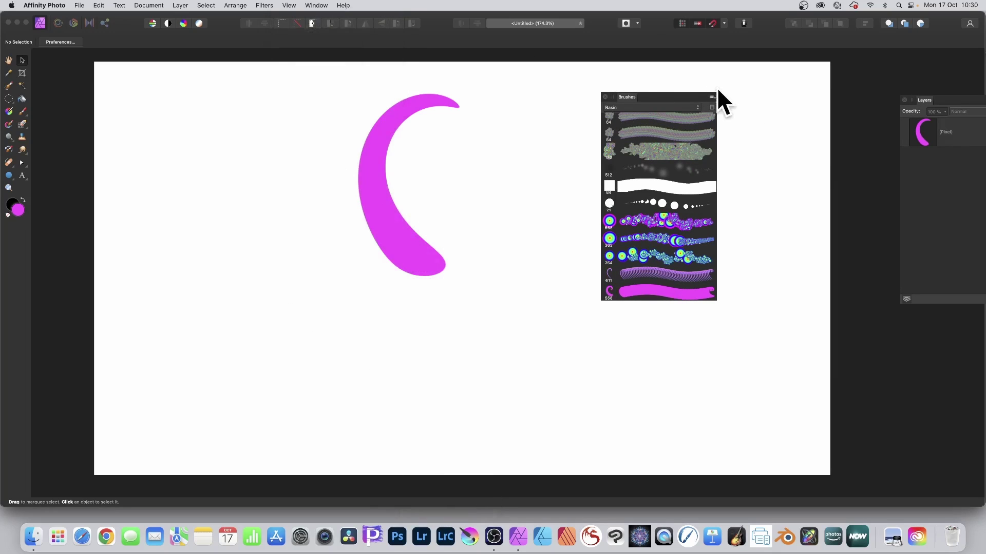
scroll(675, 157, up, 5)
scroll(676, 154, down, 6)
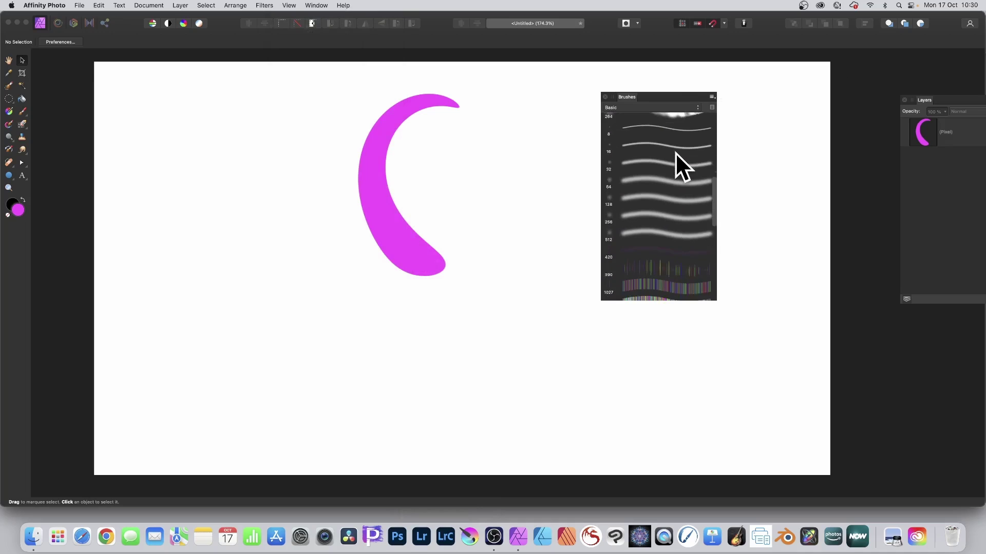
scroll(676, 152, up, 1)
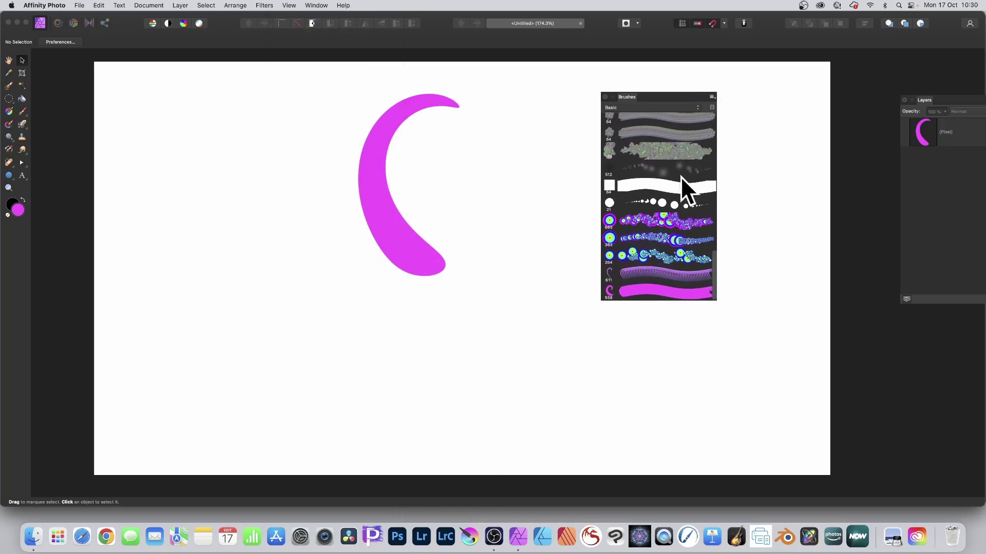
click(716, 97)
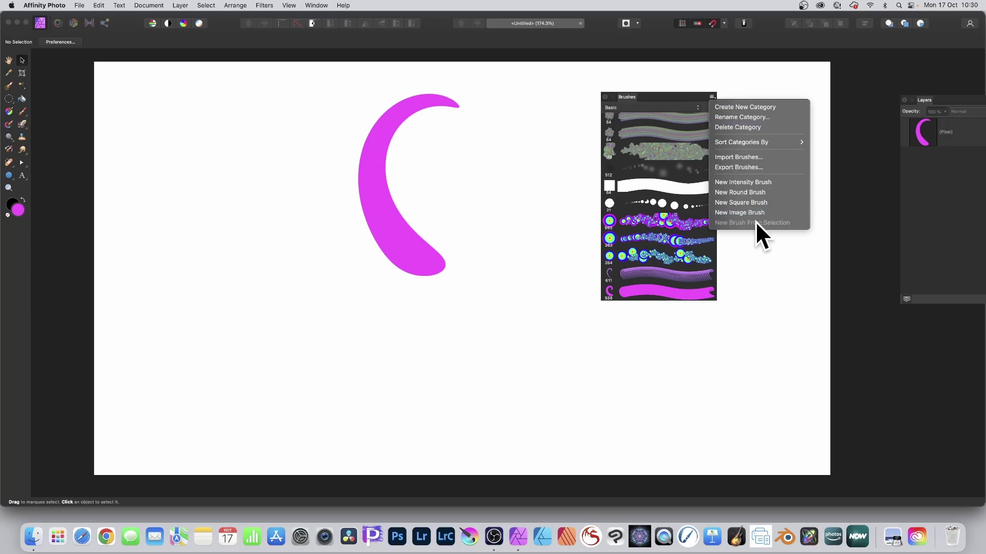
click(373, 175)
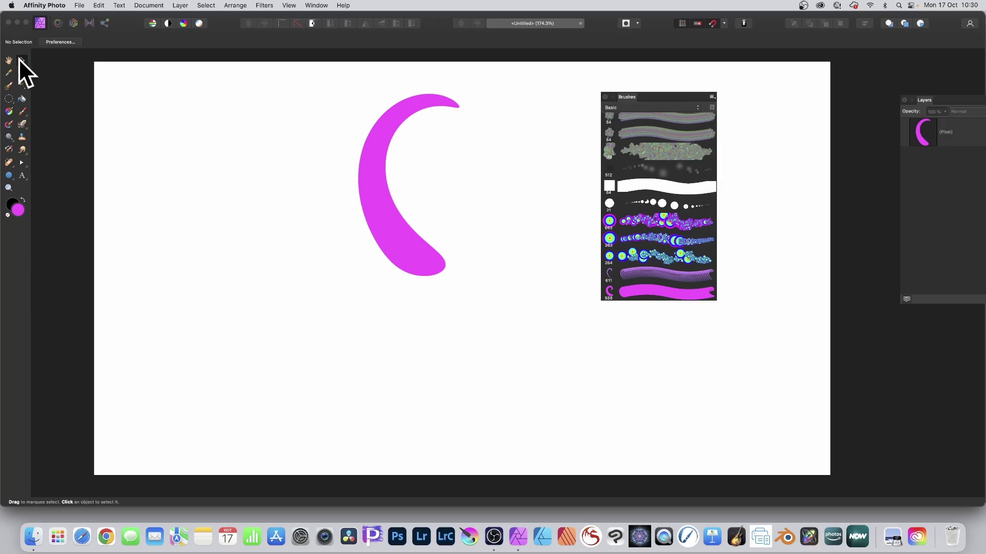
- Create a new brush in the Basic category from the selected magenta crescent, with the Layers panel moved fully into view
click(385, 136)
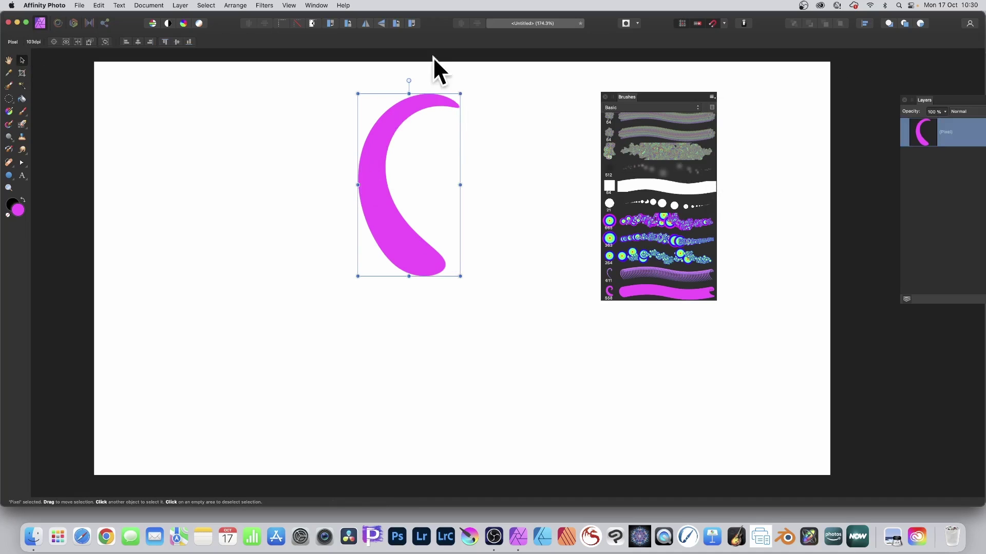
drag(923, 100, 789, 90)
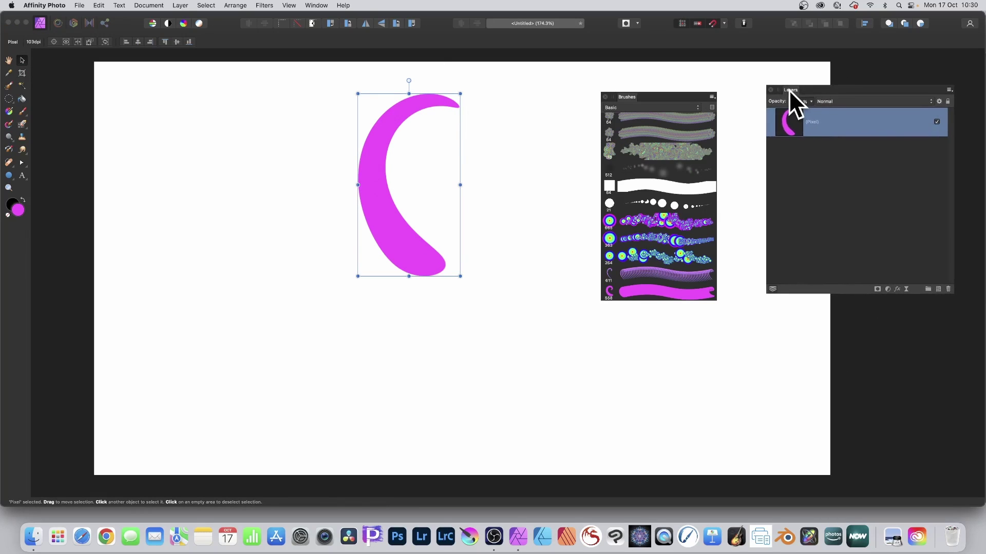
click(713, 97)
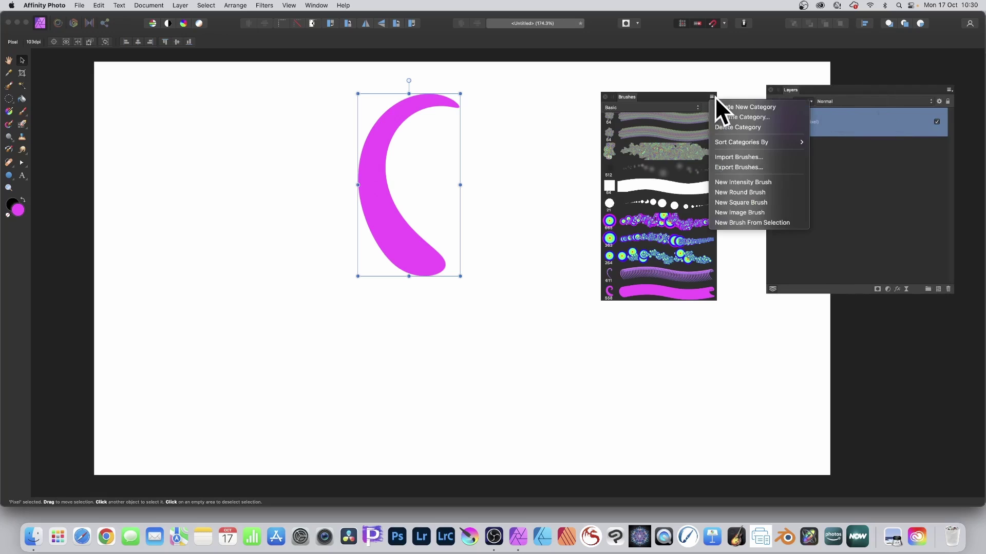
click(737, 222)
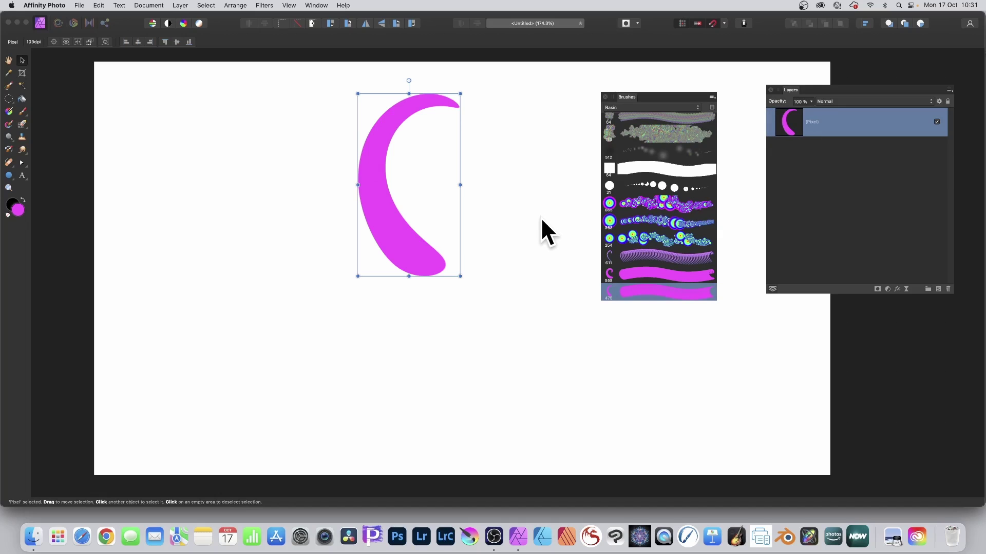
- Hide the crescent's layer to leave the canvas empty and clear the selection
key(Delete)
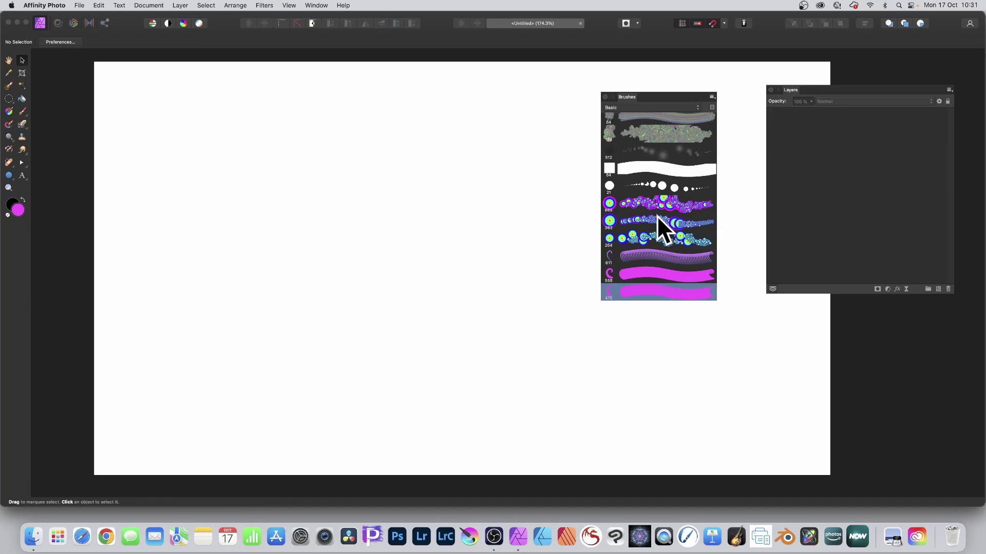
key(super+z)
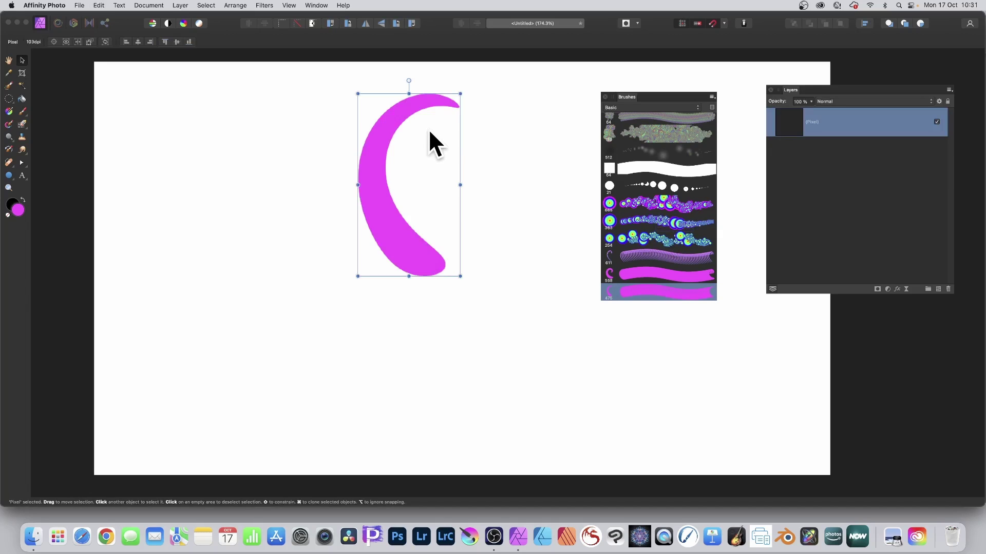
click(937, 122)
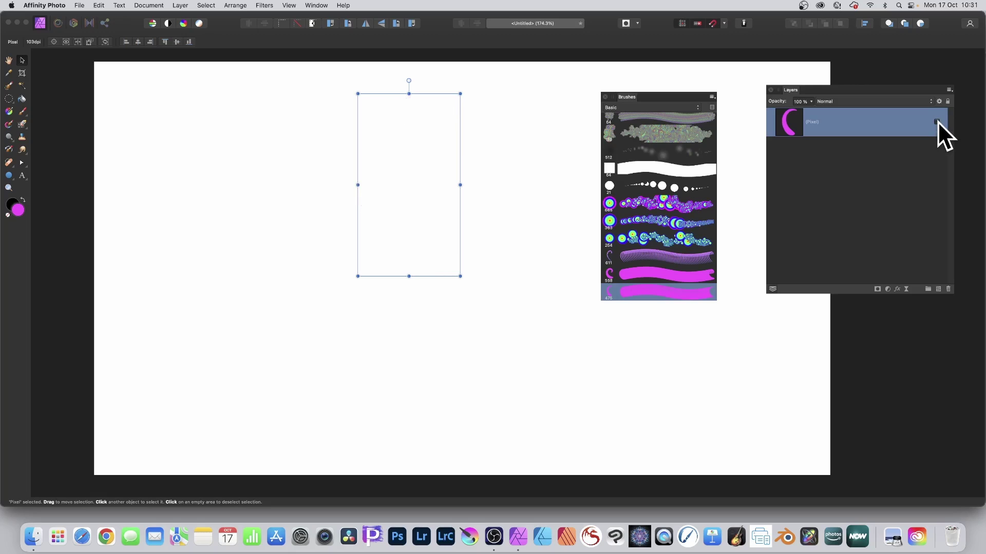
click(567, 151)
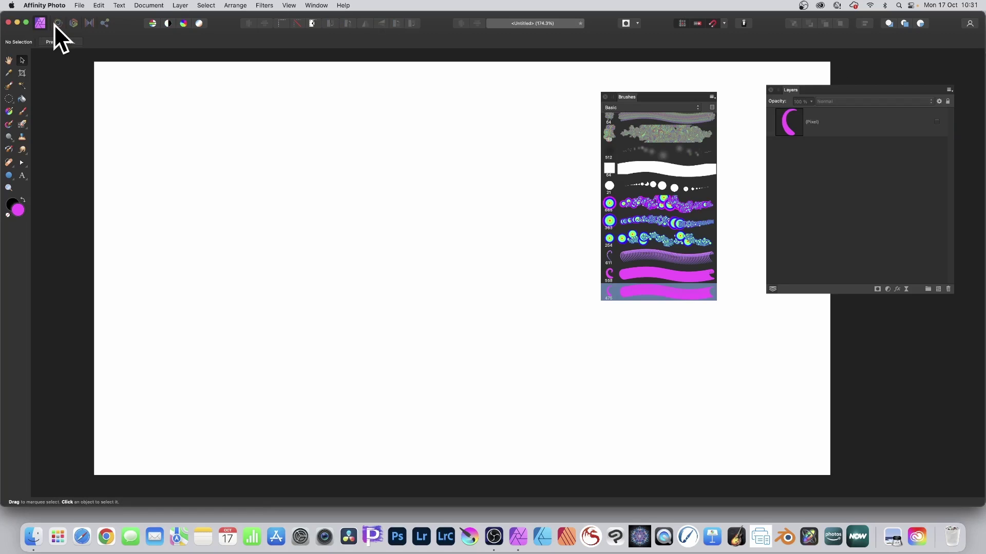
- With the Paint Brush Tool, set the new crescent brush's size to 224.2 px and its spacing to 33%
click(23, 113)
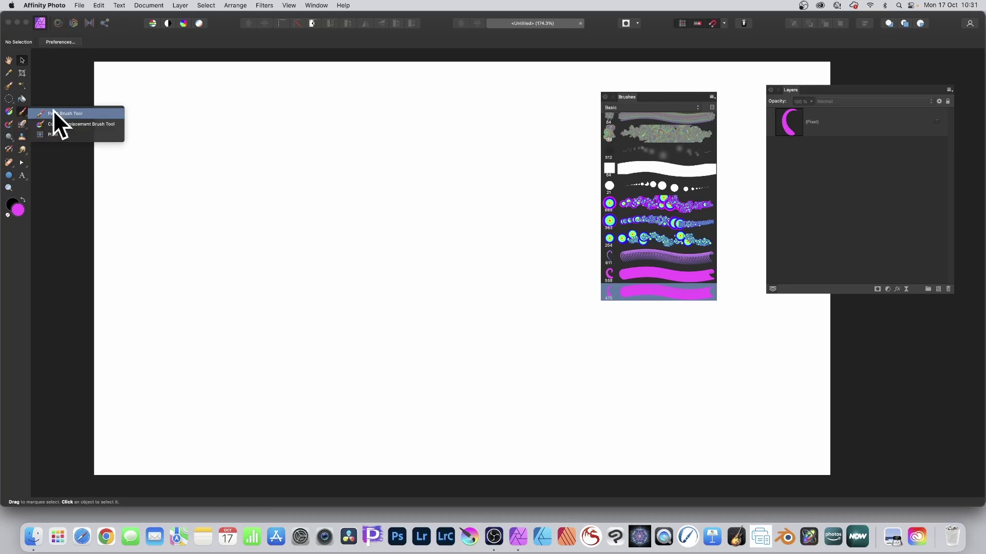
click(67, 112)
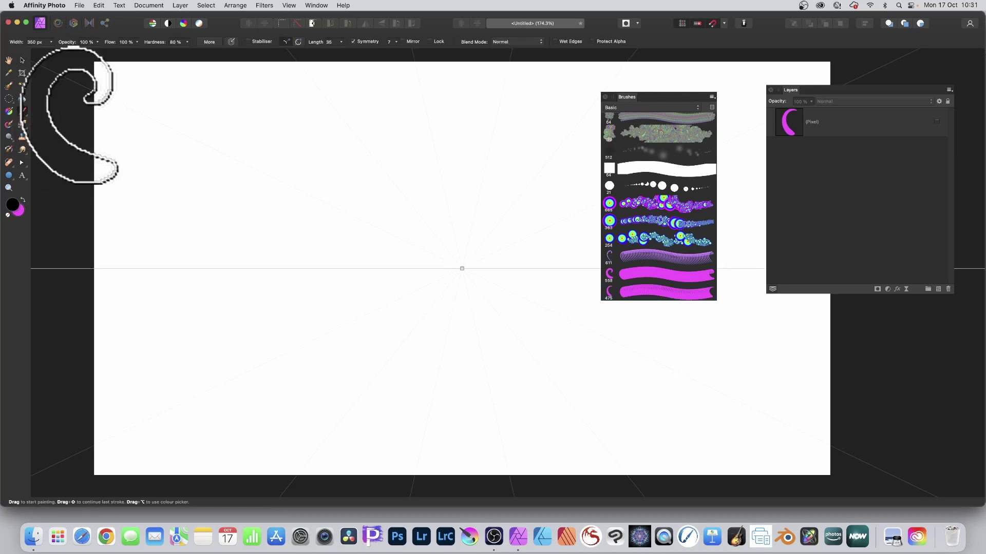
click(351, 41)
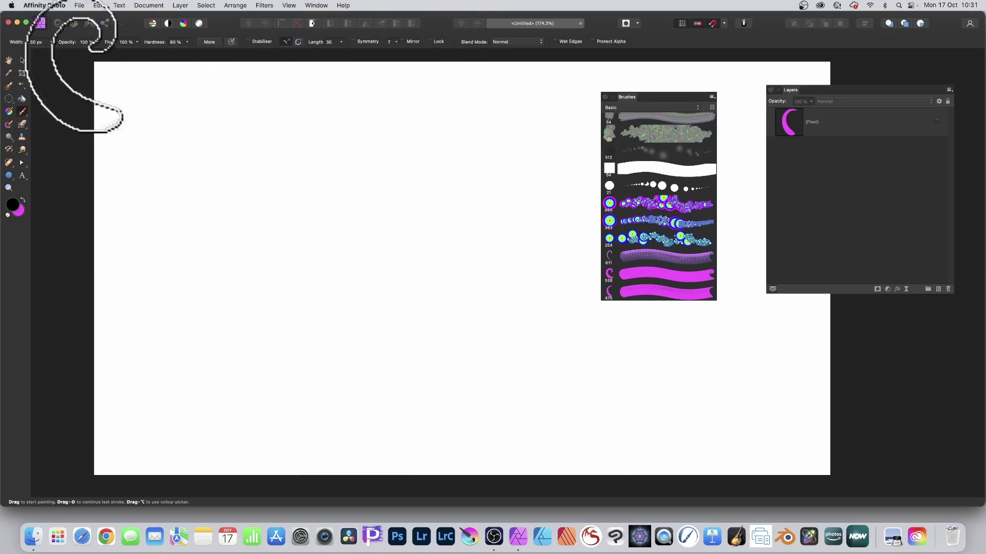
click(687, 293)
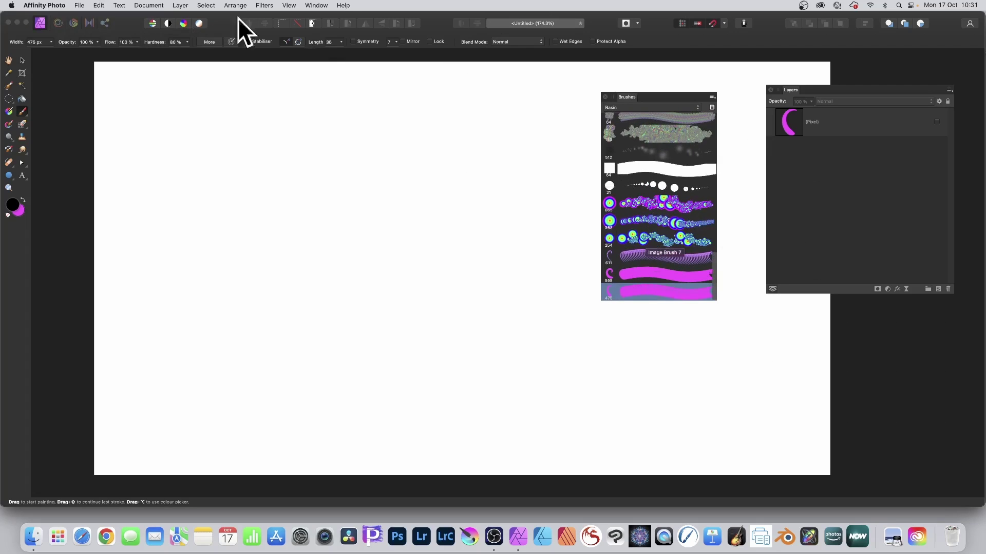
double_click(673, 291)
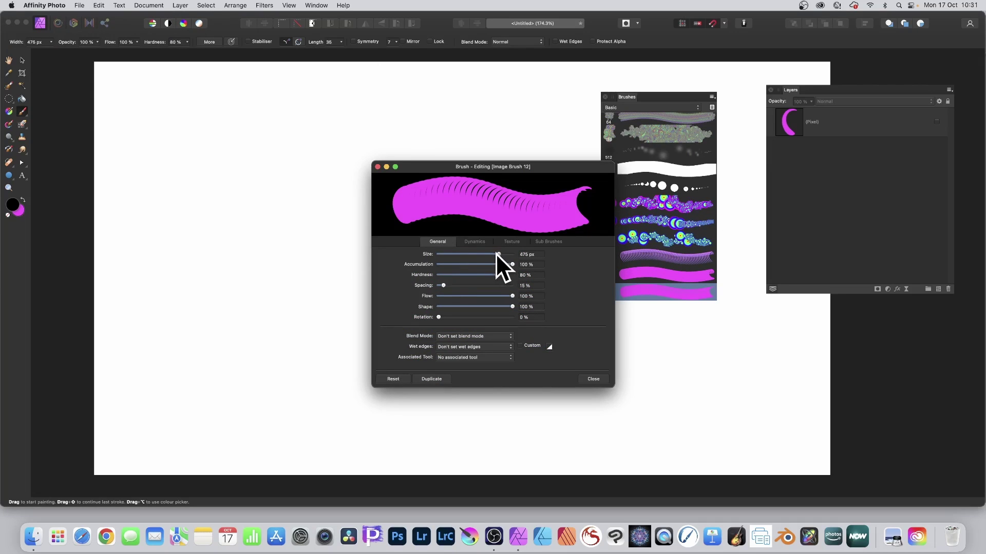
drag(494, 253, 483, 251)
drag(443, 284, 450, 285)
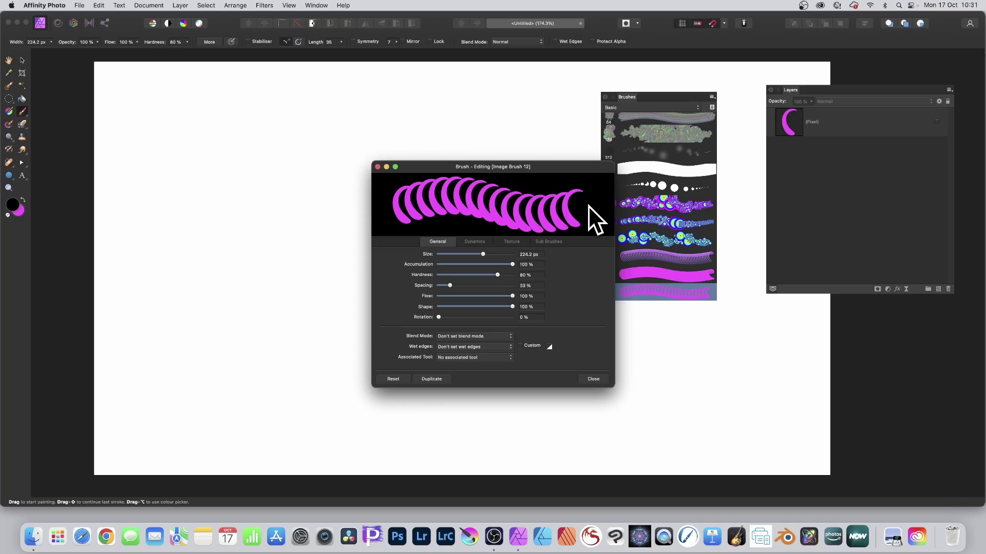
click(594, 380)
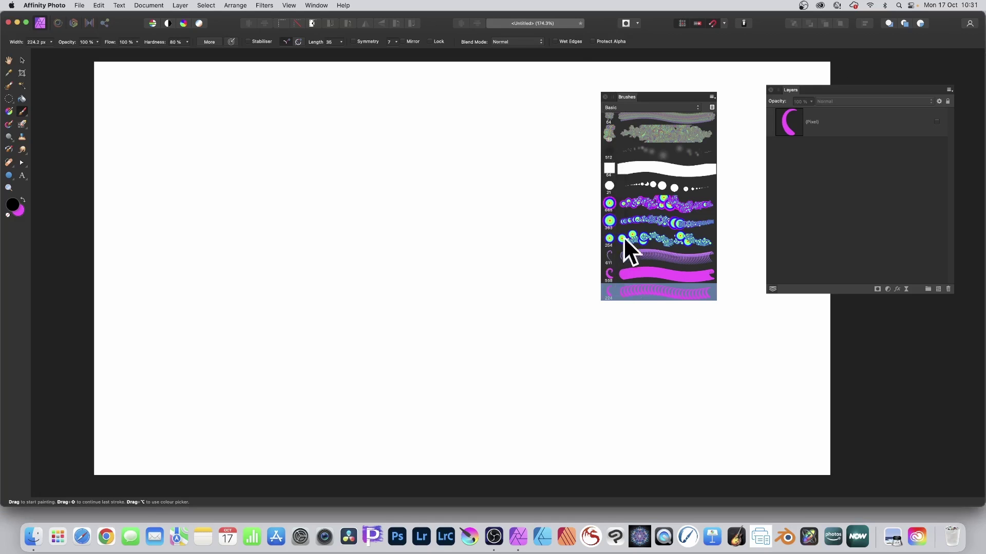
- Enable 10-fold brush symmetry with mirroring and lock the symmetry centre
click(354, 41)
click(396, 43)
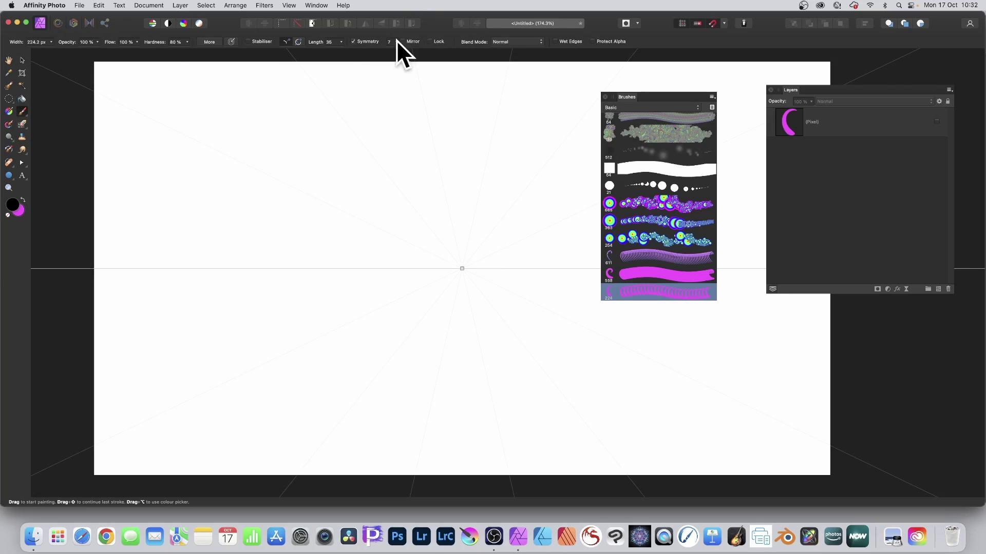
drag(396, 52, 411, 51)
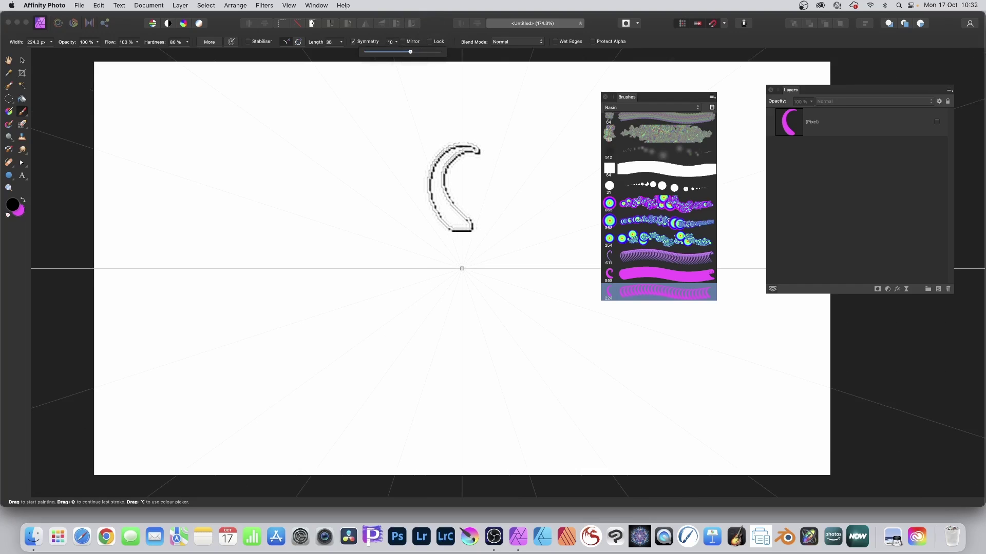
click(403, 41)
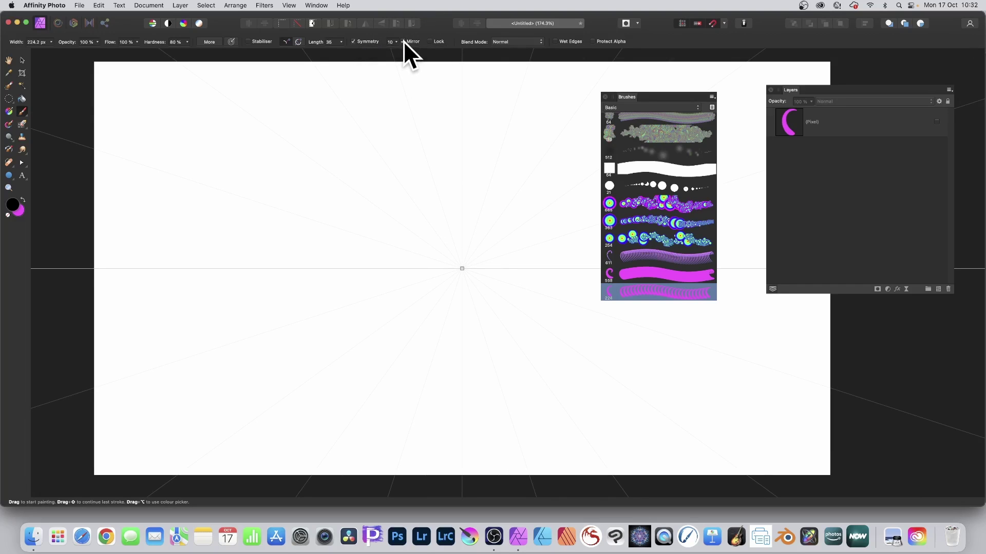
click(436, 41)
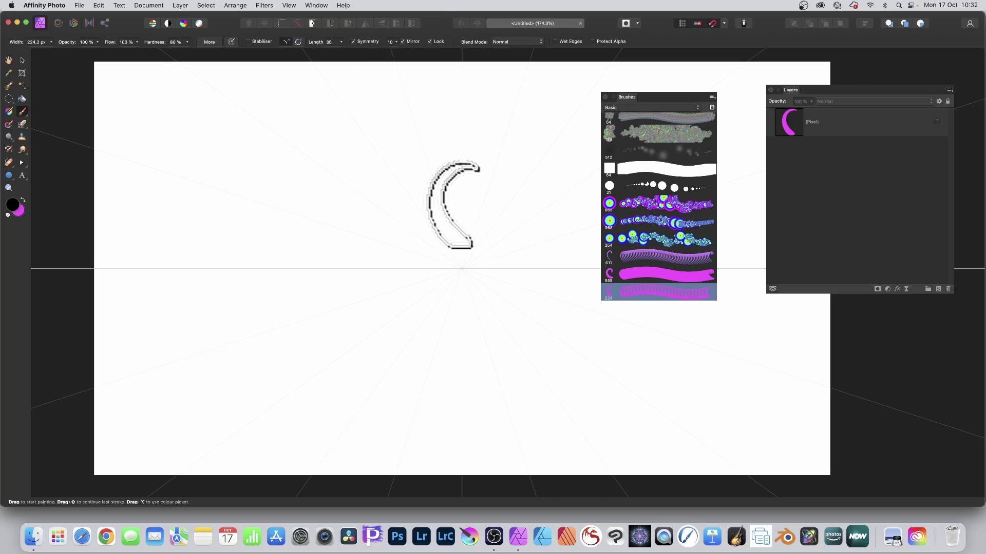
- Stamp the crescent brush once above and slightly left of the symmetry centre to form a ten-petal ring, undoing any other strokes
mouse_move(453, 206)
mouse_down()
mouse_move(471, 166)
mouse_move(432, 158)
mouse_move(443, 185)
mouse_move(450, 152)
mouse_move(409, 127)
mouse_move(391, 169)
mouse_move(409, 179)
mouse_move(376, 154)
mouse_move(371, 165)
mouse_move(357, 145)
mouse_move(374, 159)
mouse_move(325, 163)
mouse_move(404, 172)
mouse_move(434, 210)
mouse_move(437, 183)
mouse_move(358, 128)
mouse_move(409, 147)
mouse_up()
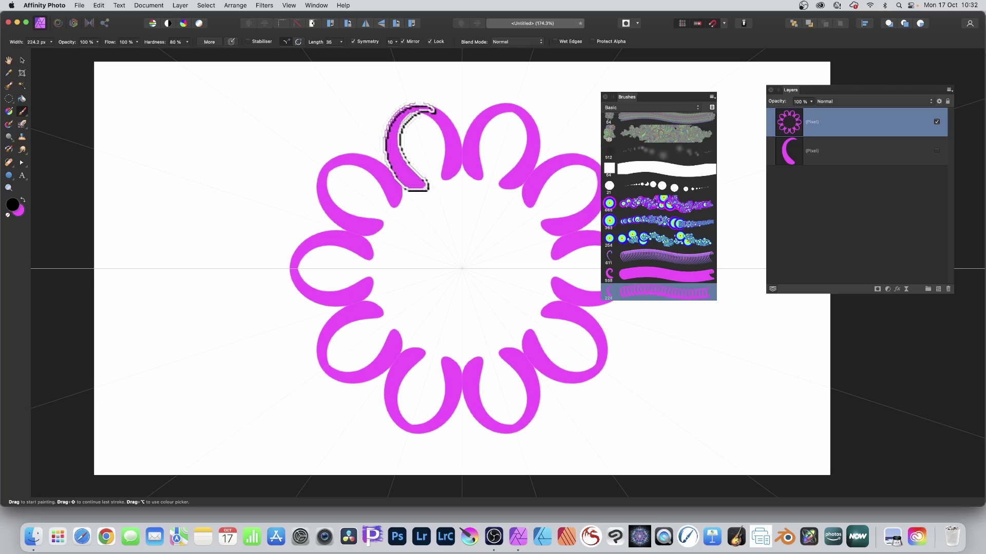
key(super+z)
click(408, 146)
mouse_move(410, 145)
mouse_down()
mouse_move(583, 48)
mouse_move(729, 82)
mouse_move(737, 99)
mouse_move(352, 33)
mouse_up()
key(ctrl+z)
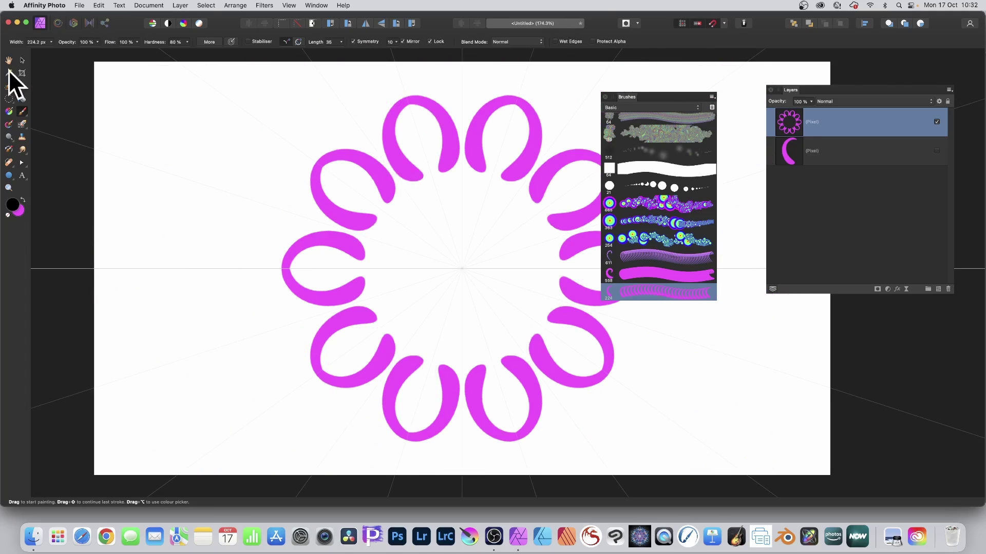
- Add an Outer Shadow to the petal ring with a radius of 24.4 px, an offset of 11.8 px and 41% intensity
click(22, 61)
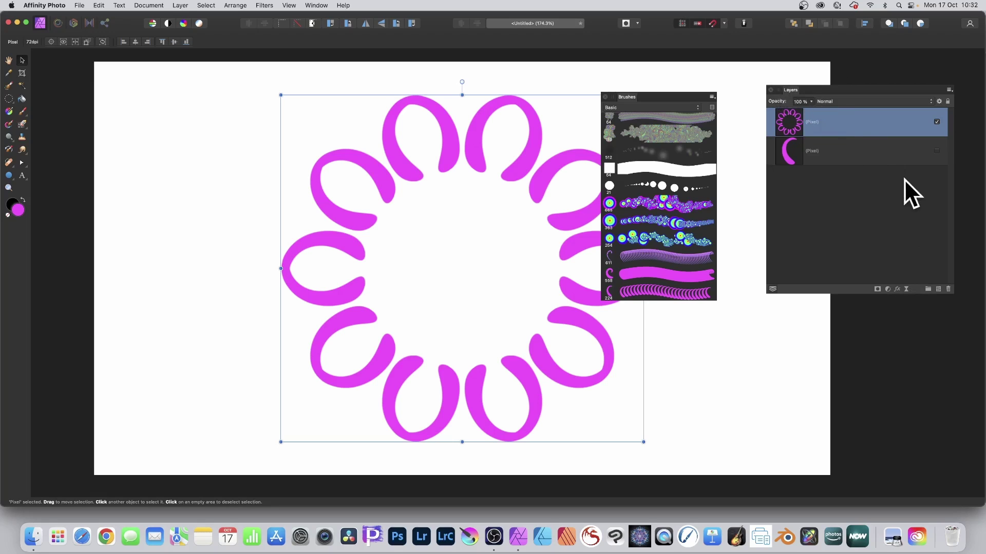
click(897, 290)
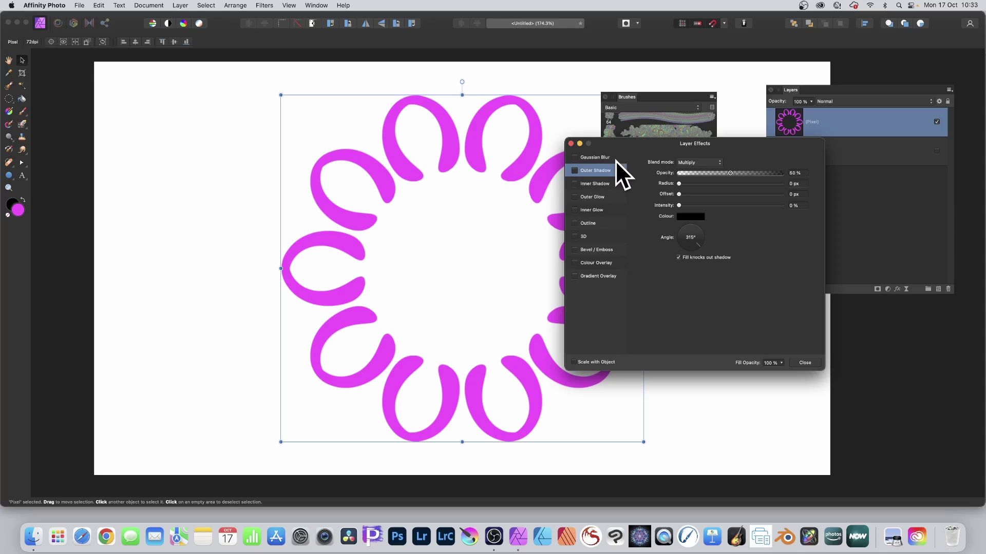
click(581, 169)
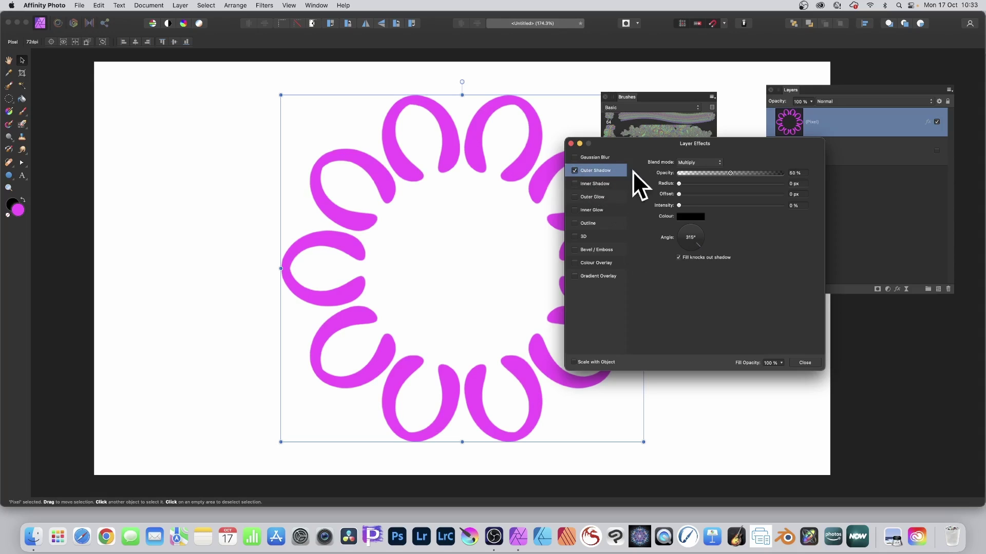
drag(686, 182, 721, 206)
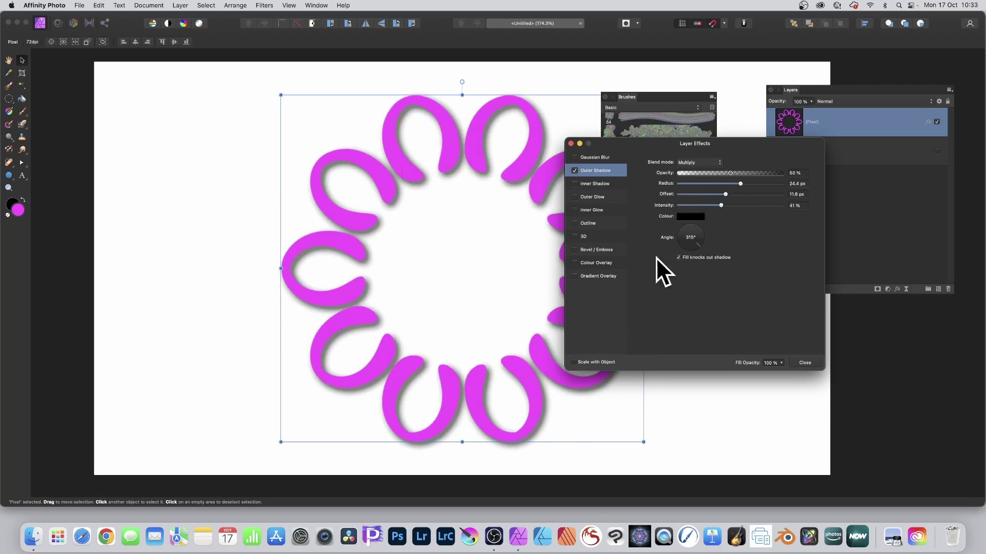
- Add an Emboss-type bevel to the petal ring with 1.1 px softening, 12.2° azimuth, 73.2° elevation and a slightly reduced radius
click(595, 250)
click(575, 249)
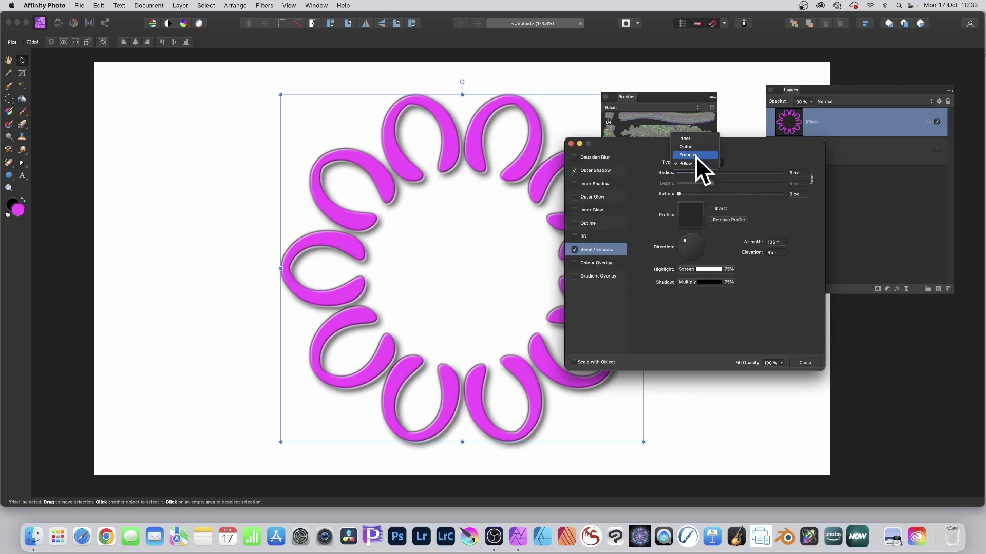
click(695, 156)
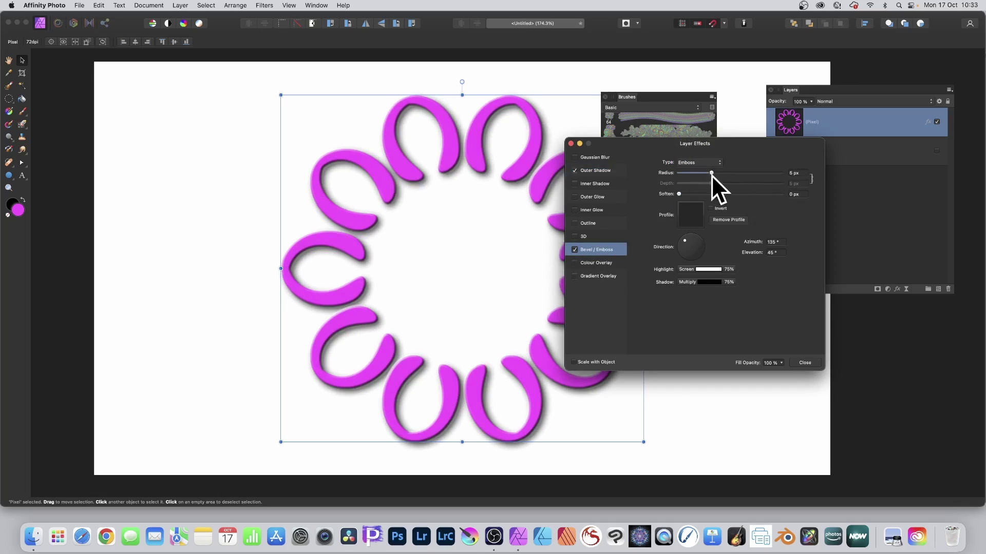
mouse_move(682, 194)
mouse_down()
mouse_move(701, 193)
mouse_move(692, 193)
mouse_up()
drag(688, 238, 694, 245)
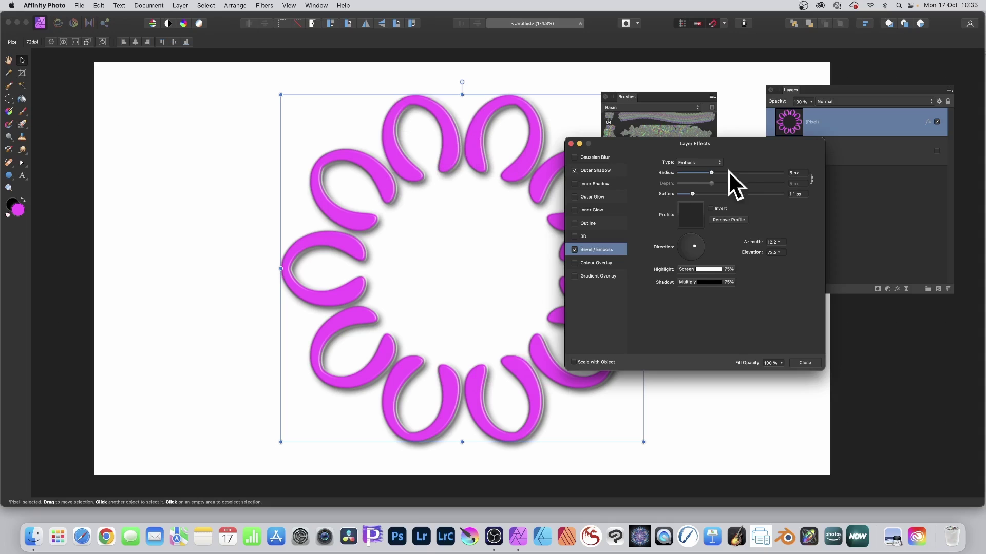
drag(710, 172, 707, 170)
click(808, 363)
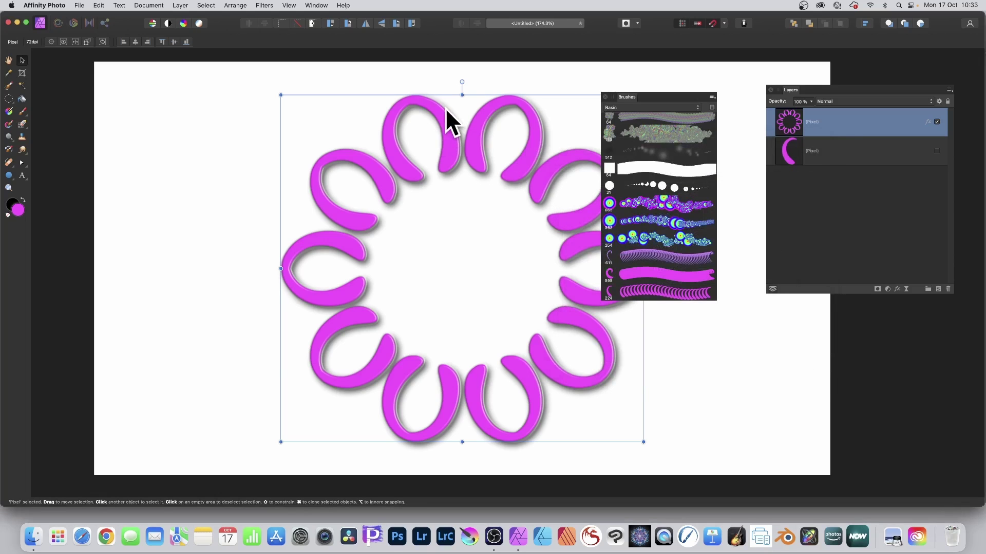
- Shift the petal ring up and left, and centre a duplicate scaled to about three-quarters size inside it
drag(449, 119, 390, 101)
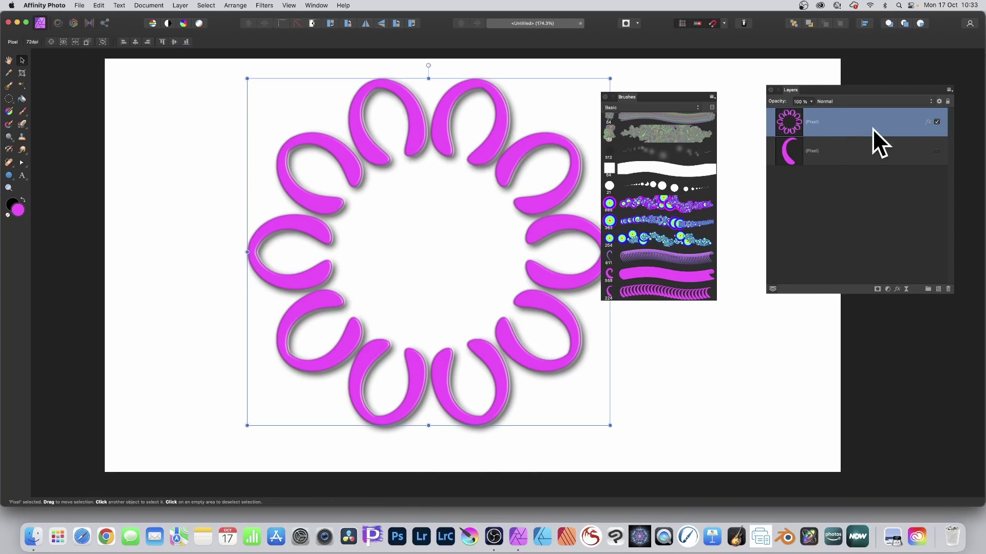
drag(481, 138, 445, 134)
drag(212, 74, 294, 154)
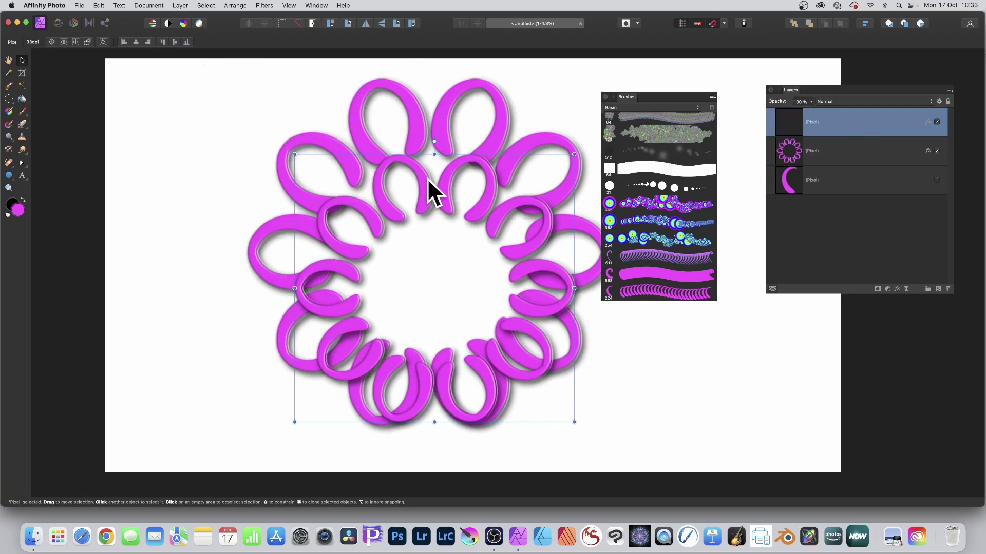
drag(428, 178, 417, 145)
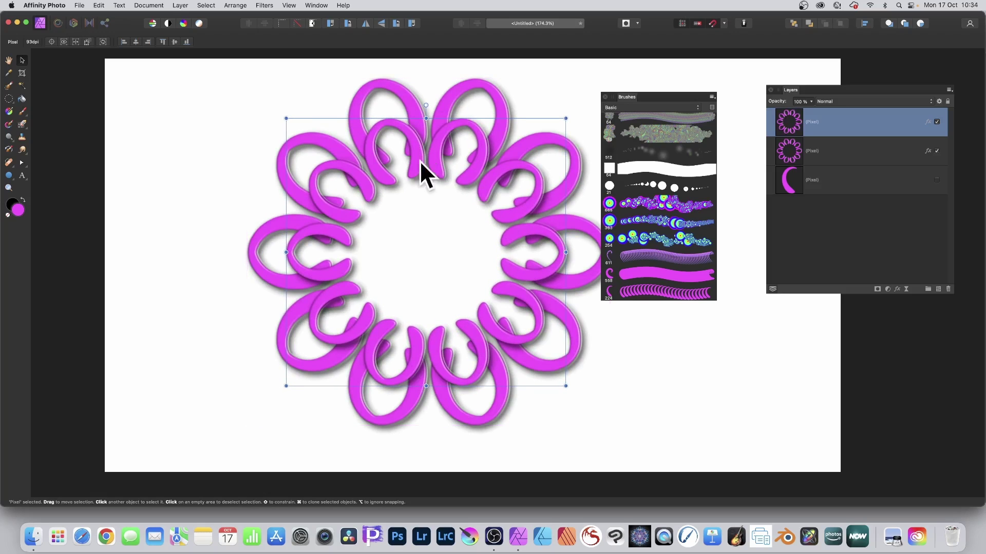
- Duplicate the smaller petal ring and scale the new copy to about three-quarters of its size as a third, innermost ring
key(super+j)
drag(436, 141, 480, 172)
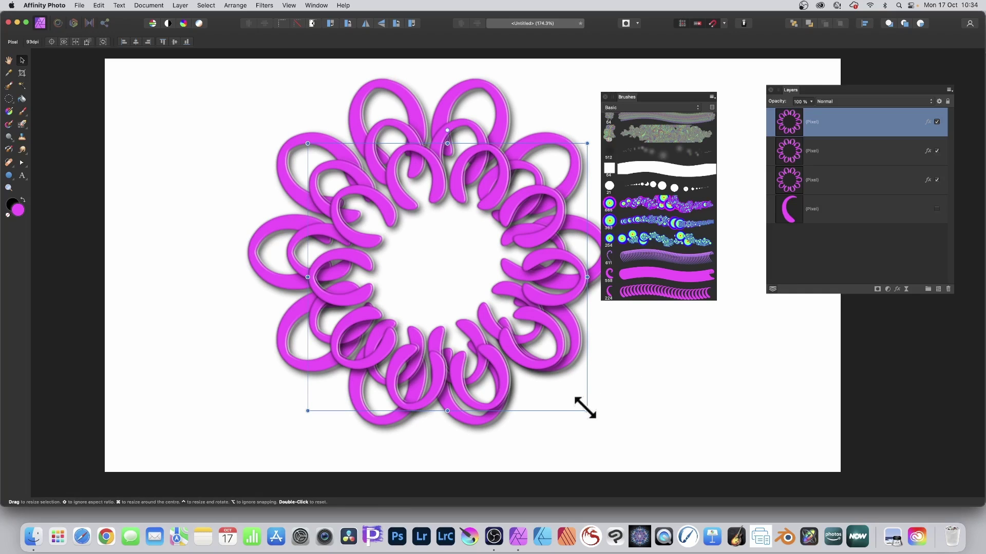
drag(583, 402, 524, 351)
click(181, 5)
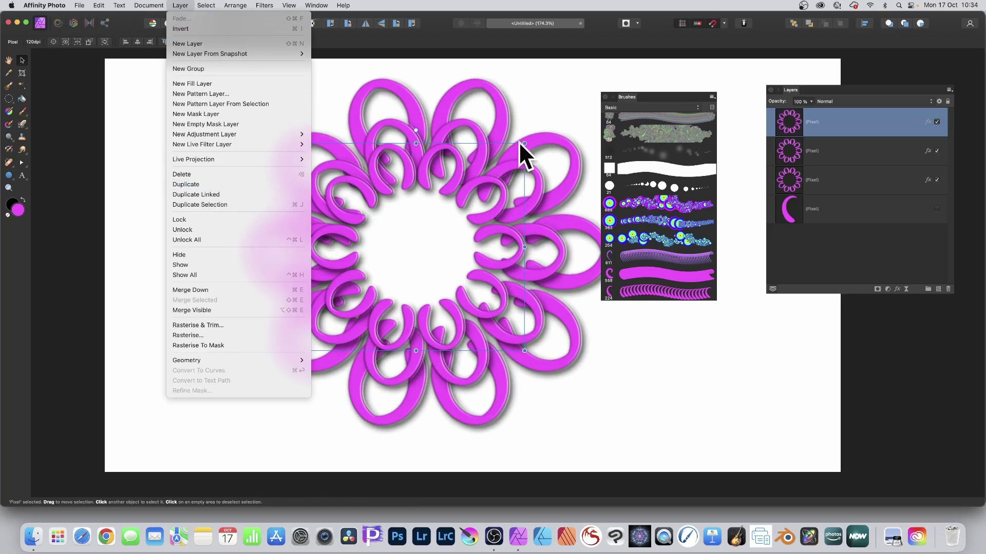
click(459, 153)
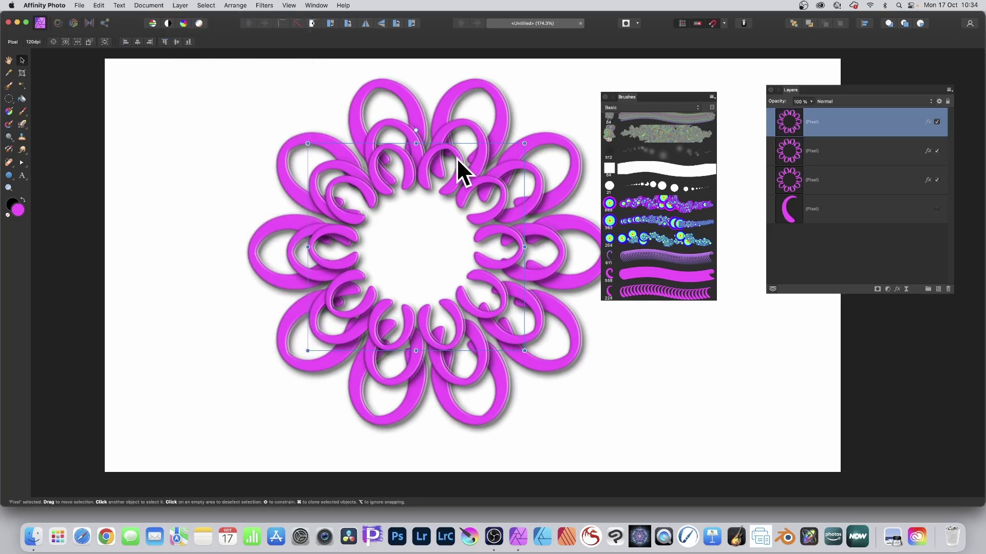
- Centre the innermost petal ring inside the other two and group the three ring layers
drag(457, 158, 459, 166)
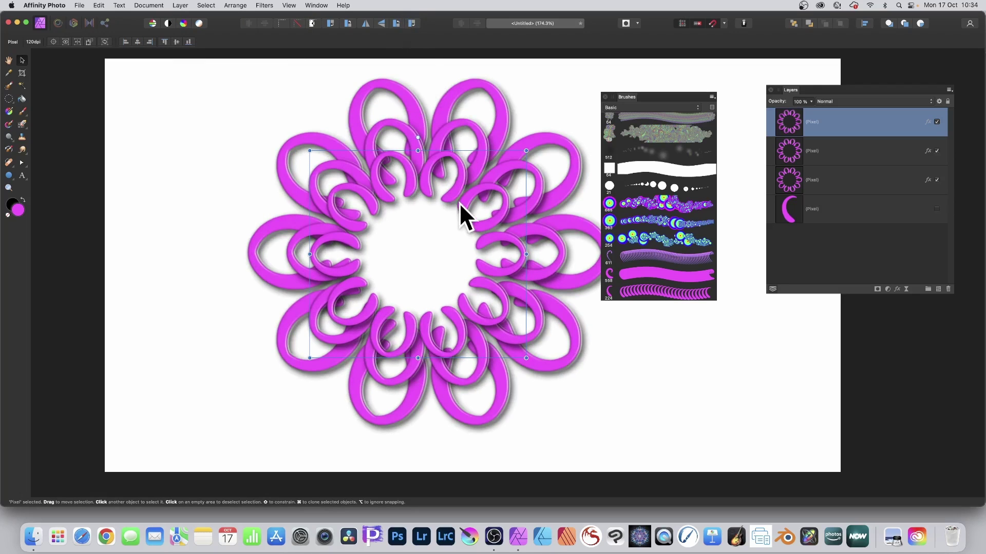
drag(459, 202, 464, 200)
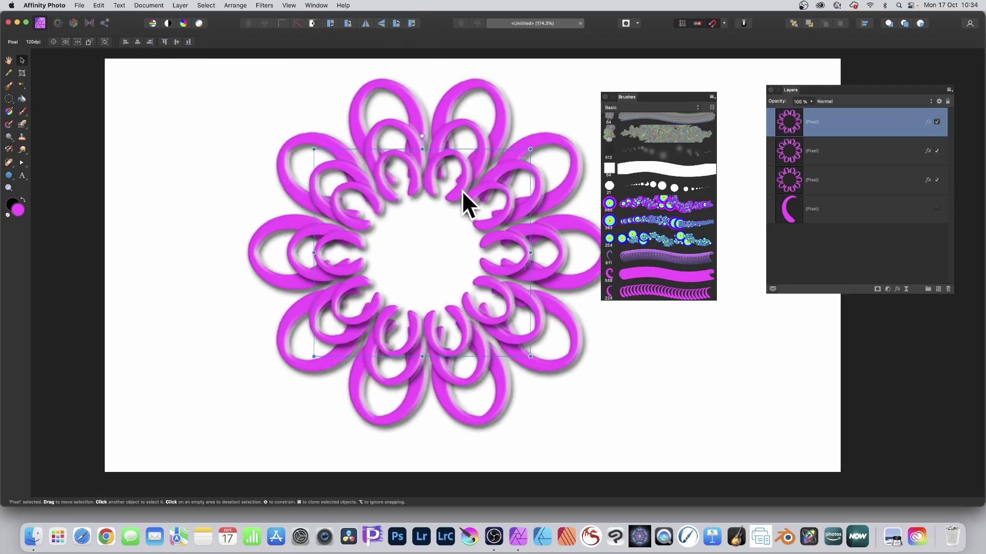
shift+click(817, 181)
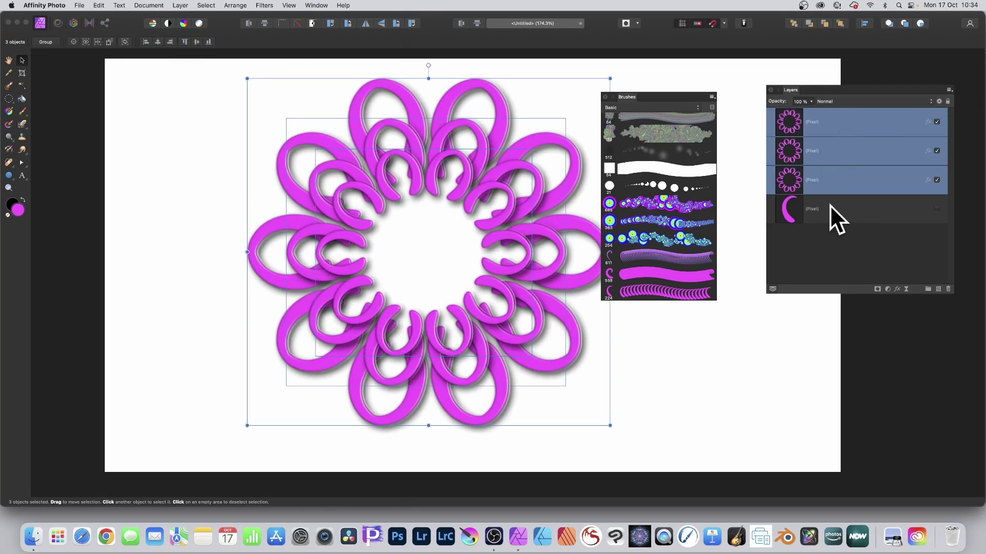
right_click(796, 117)
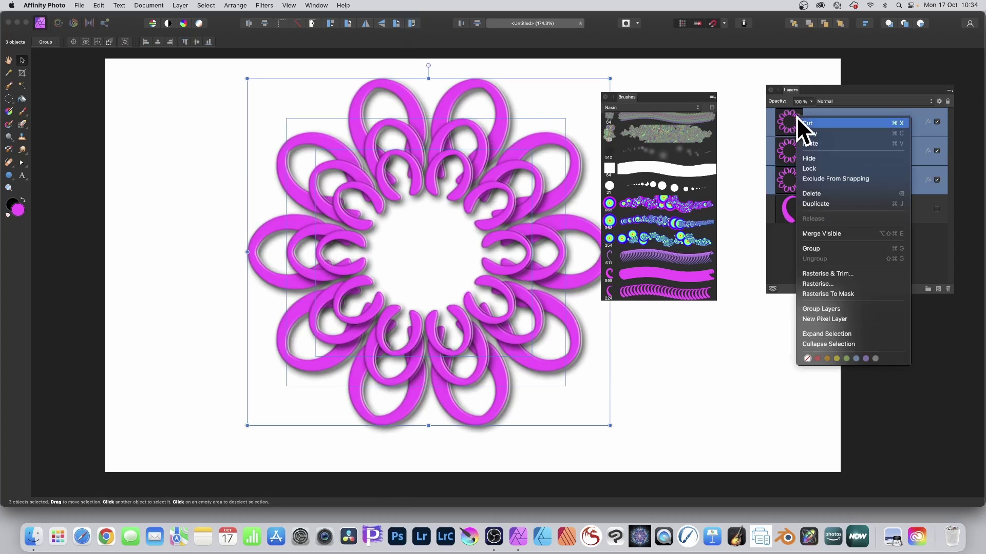
click(825, 249)
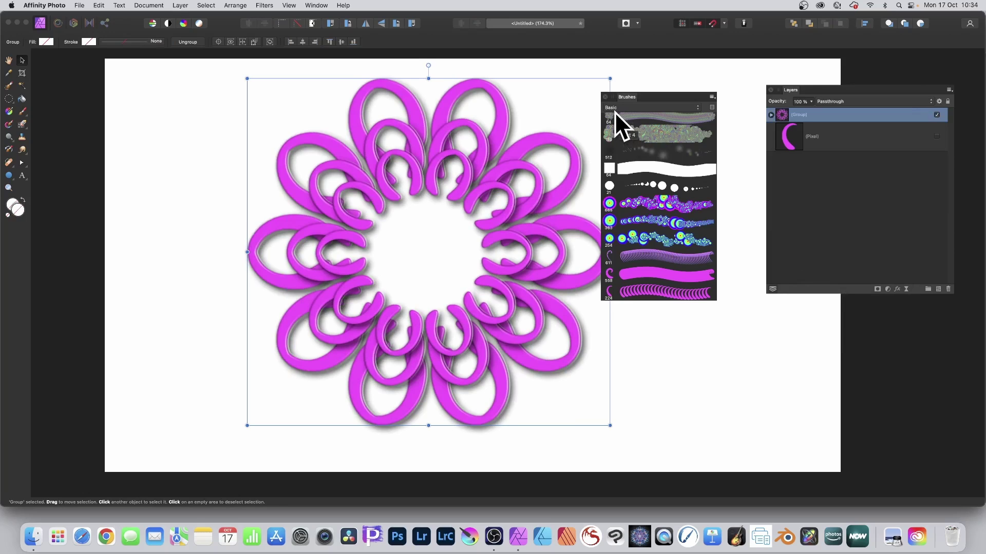
- Delete the grouped flower, then show the hidden magenta crescent layer and shift it slightly down and right
key(Delete)
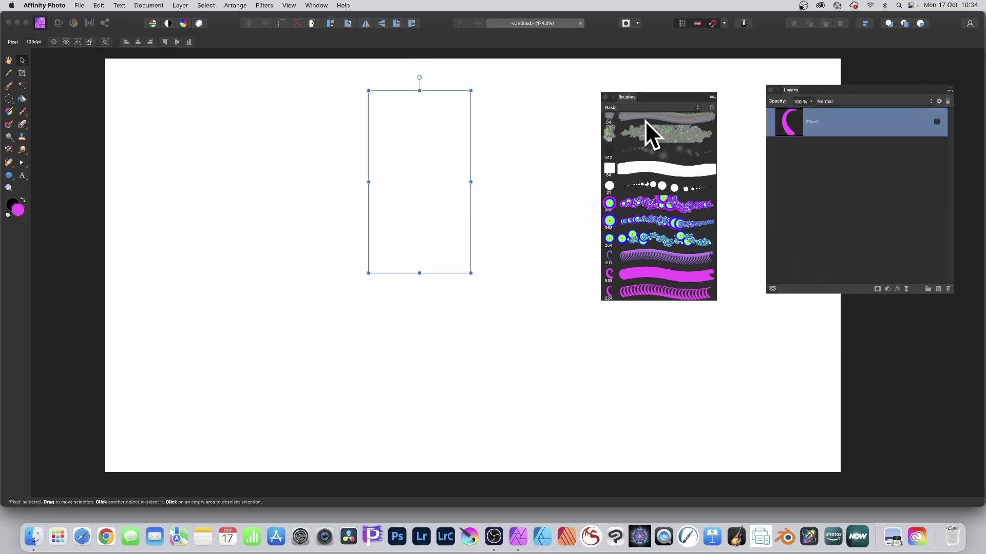
click(936, 121)
drag(399, 122, 410, 127)
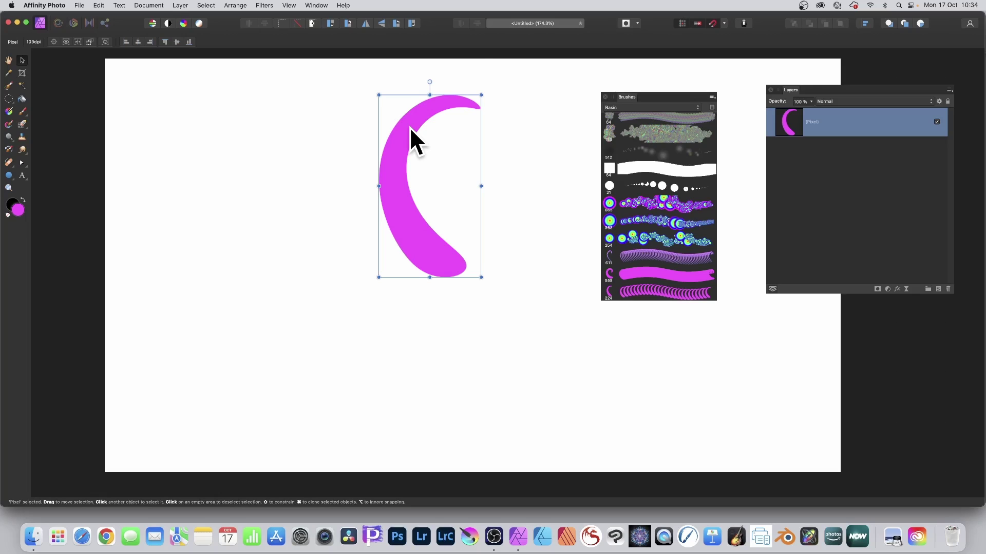
click(269, 4)
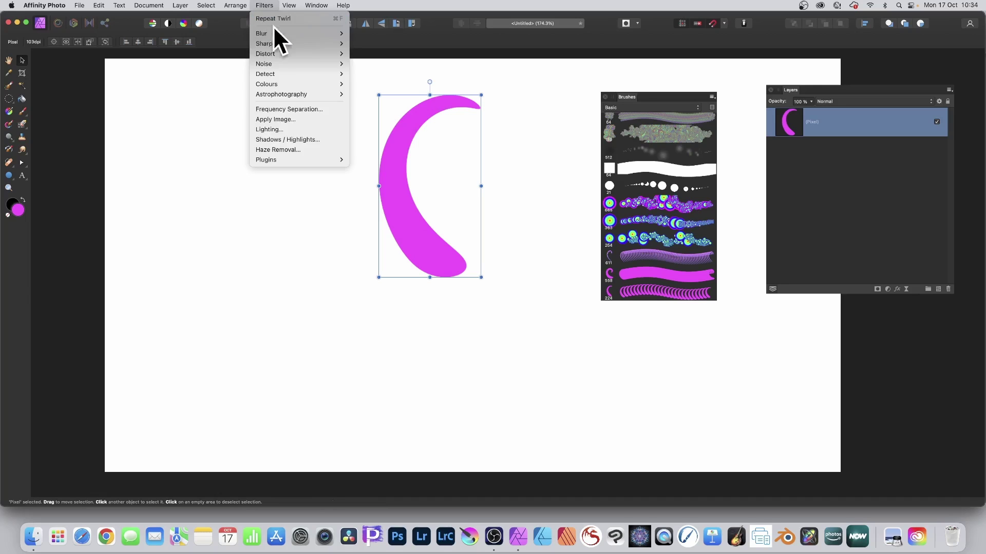
mouse_move(276, 84)
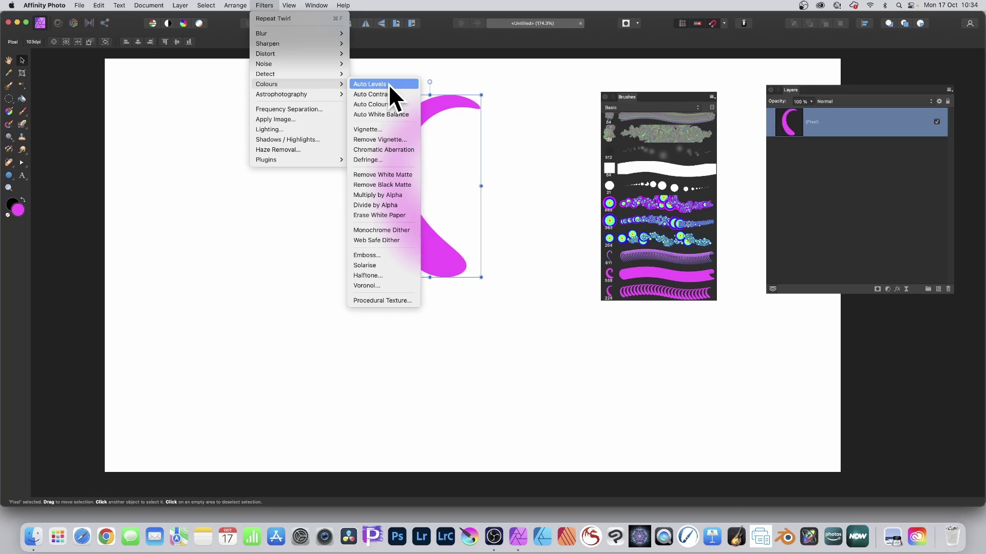
mouse_move(185, 7)
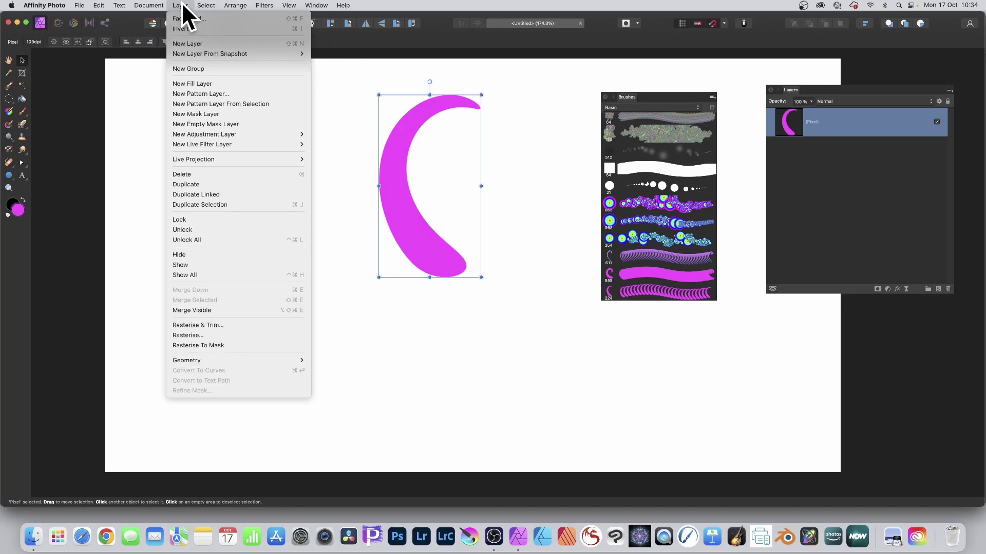
mouse_move(197, 133)
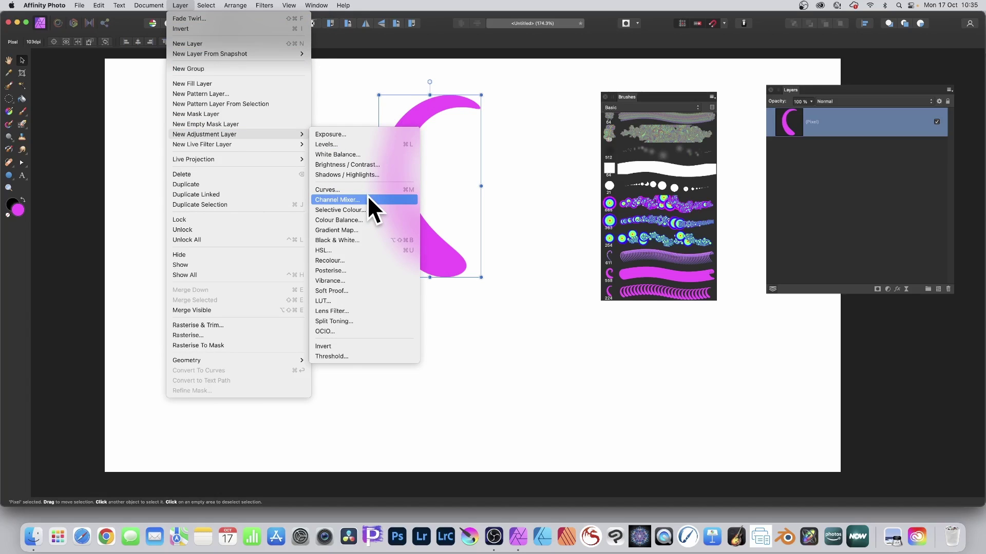
click(440, 106)
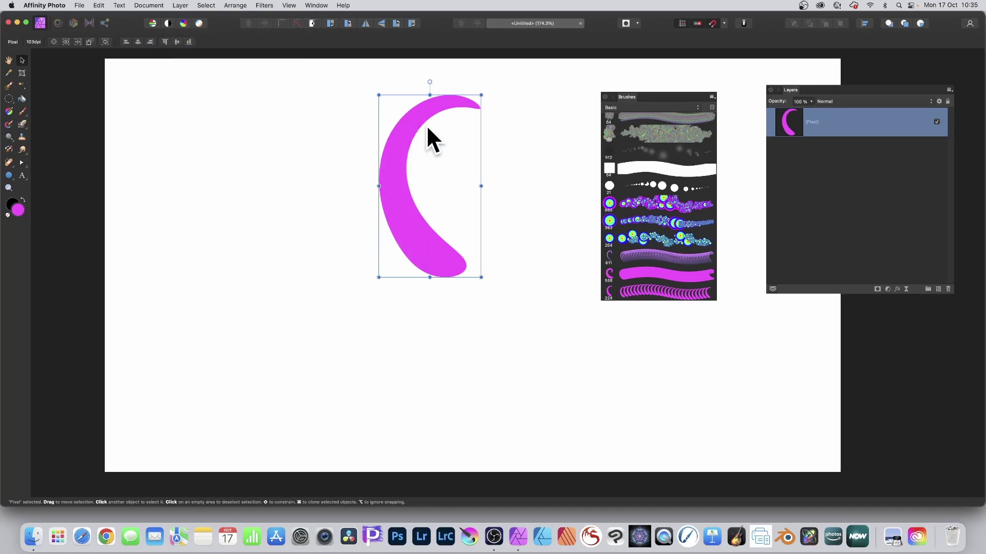
- Move the crescent slightly down and right, and place a duplicate offset up and to the left of it
drag(407, 131, 418, 137)
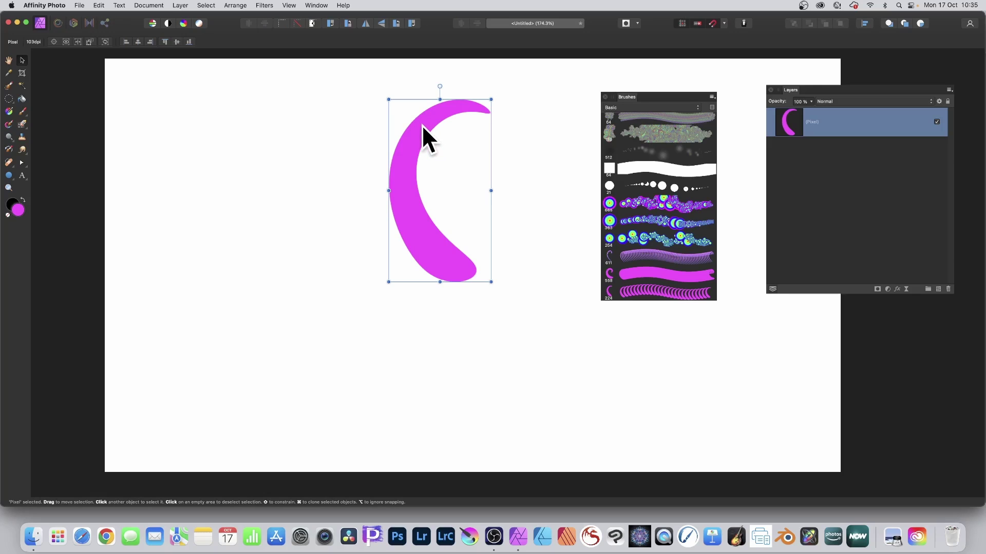
drag(422, 125, 398, 110)
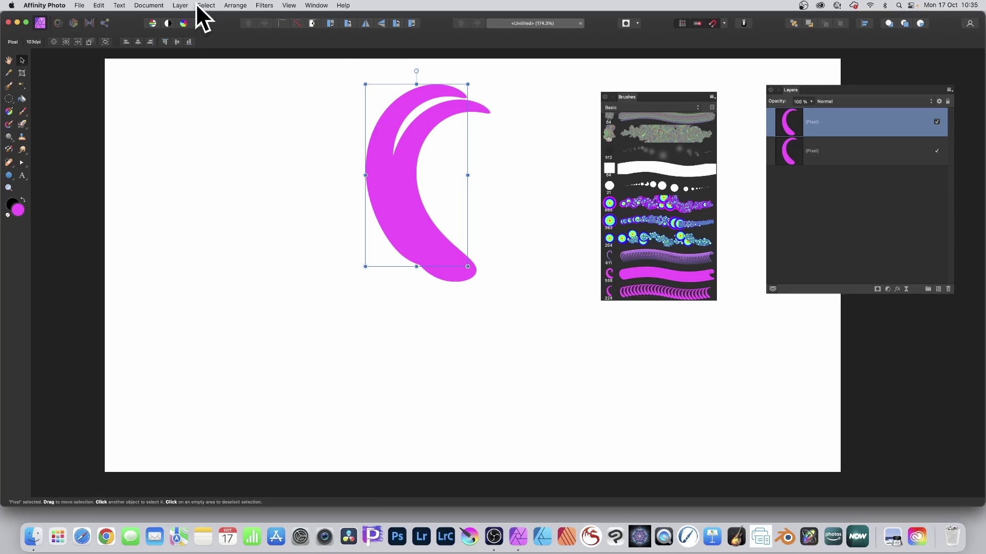
- Start the Apply Image filter on the duplicate crescent, using the current layer as source with Equations enabled
click(263, 5)
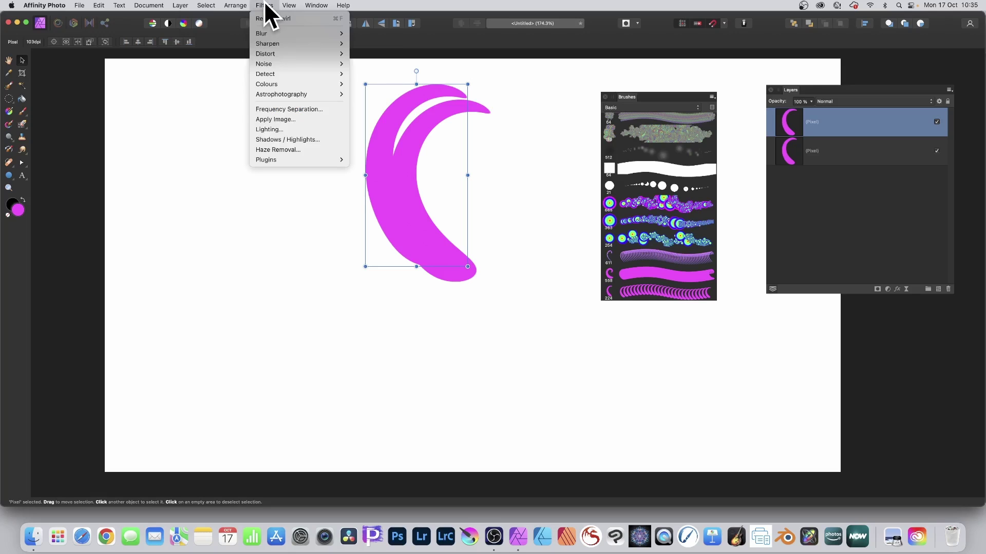
click(282, 124)
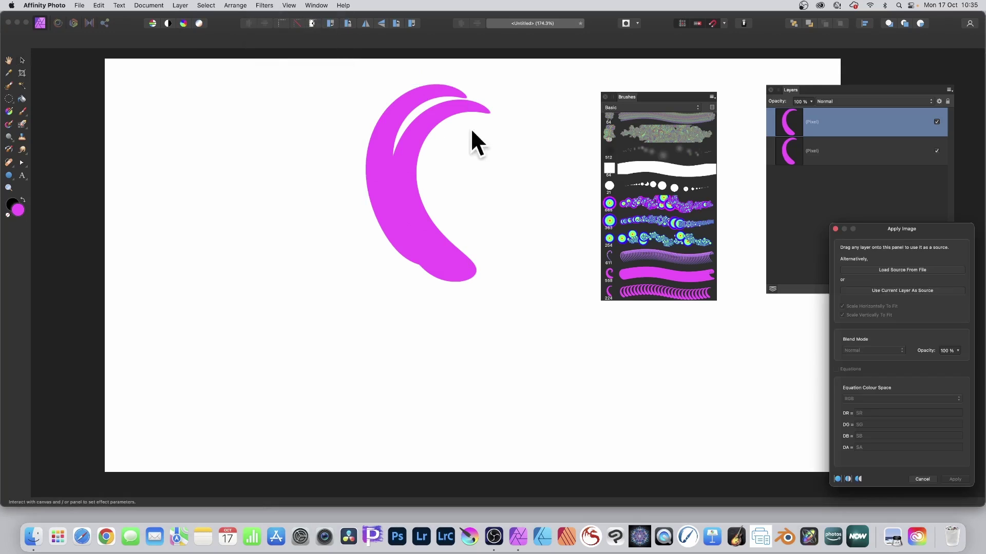
mouse_move(904, 230)
mouse_down()
mouse_move(591, 71)
mouse_move(568, 90)
mouse_up()
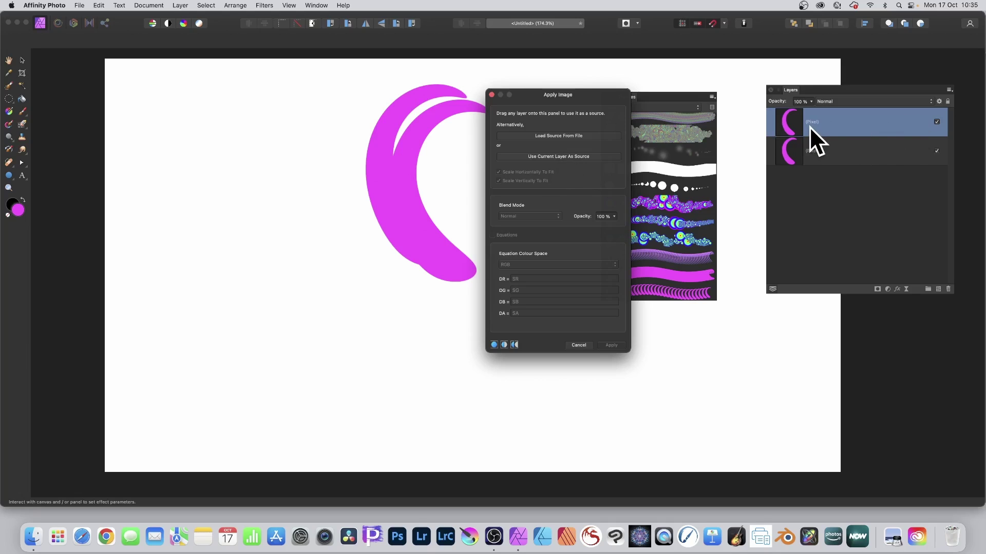
click(555, 155)
click(546, 158)
click(492, 235)
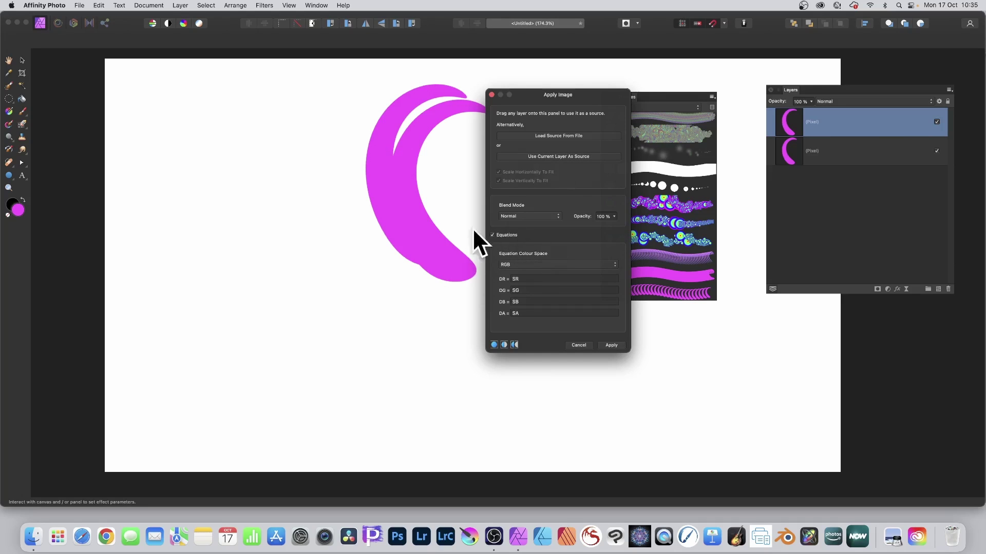
- Set the Apply Image equations to DR = SR-0.2 and DG = SG+0.3 in RGB
click(531, 278)
text(+)
key(BackSpace)
text(-0)
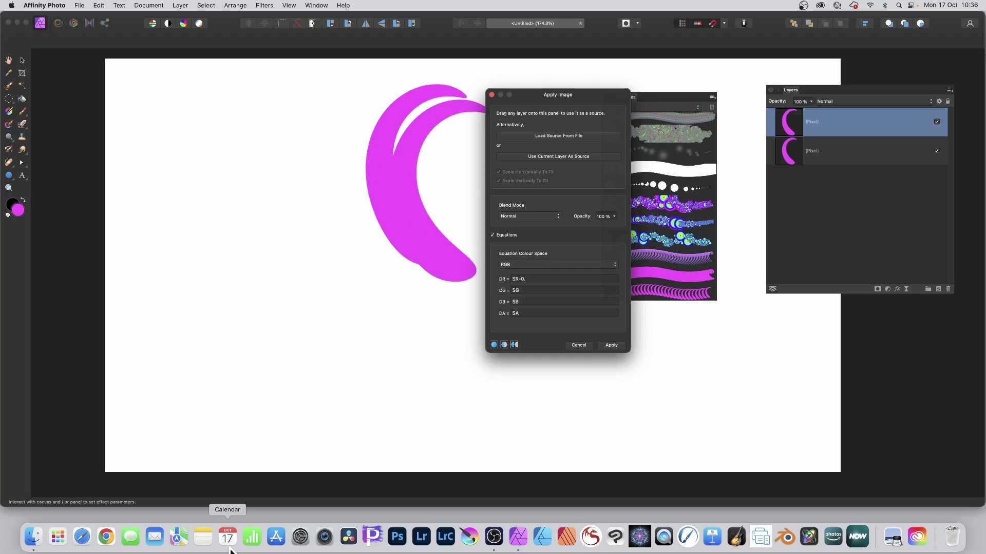
text(.2)
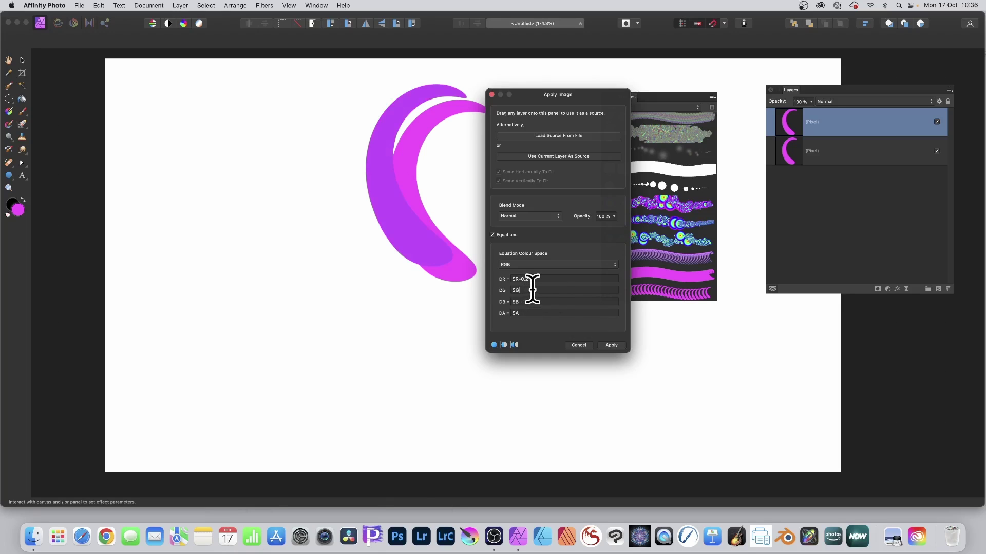
key(Tab)
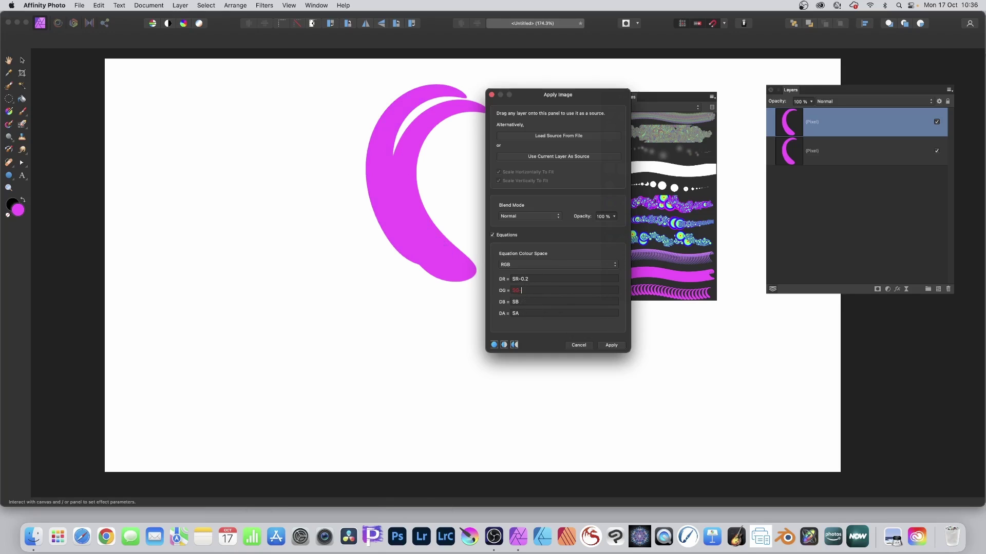
text(+0.3)
key(Tab)
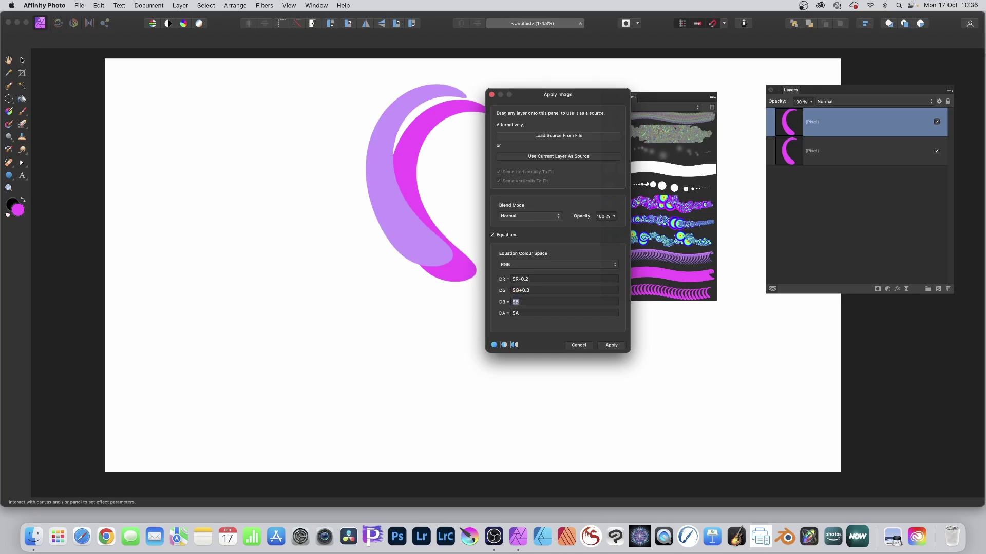
click(531, 301)
- Set the Apply Image blend mode to Exclusion and apply the filter to the duplicate crescent
click(518, 215)
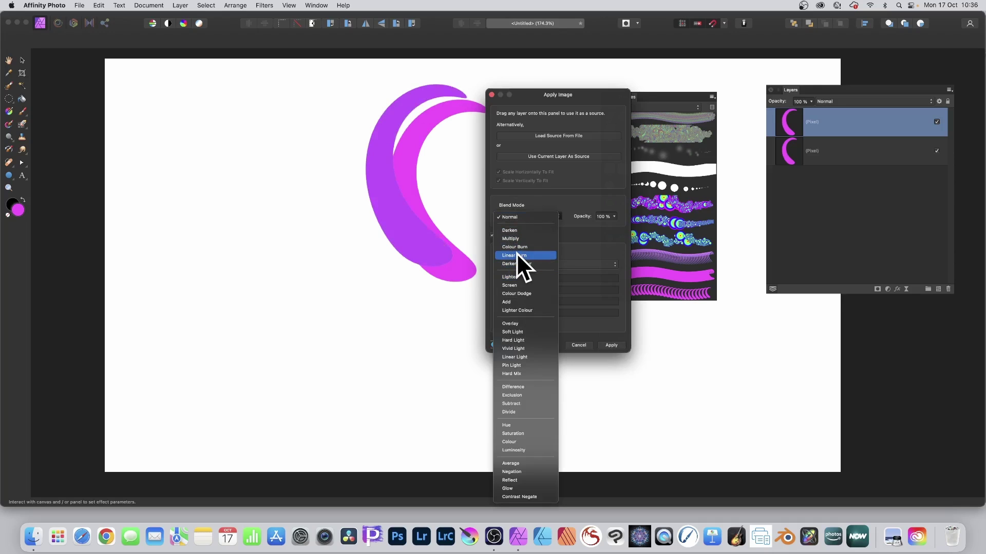
click(514, 394)
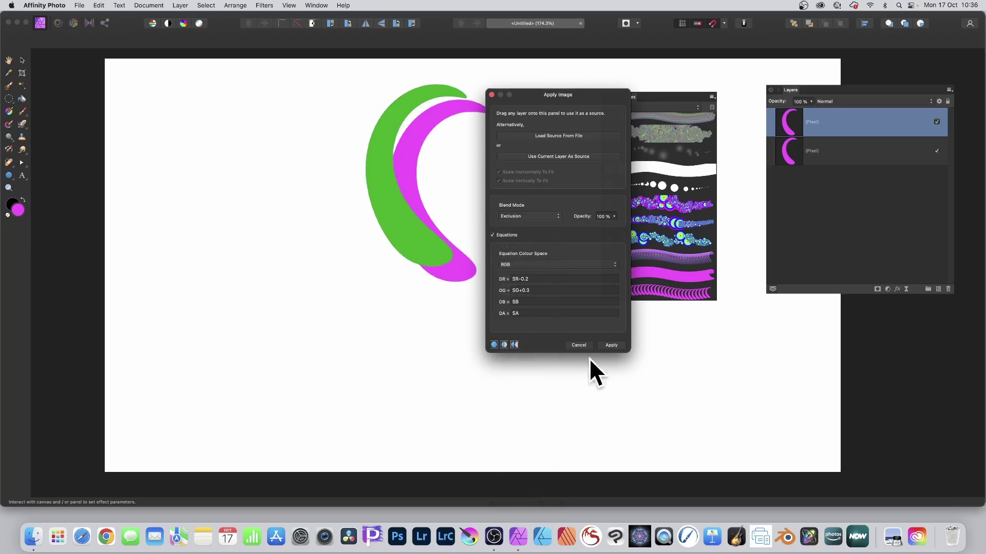
click(613, 345)
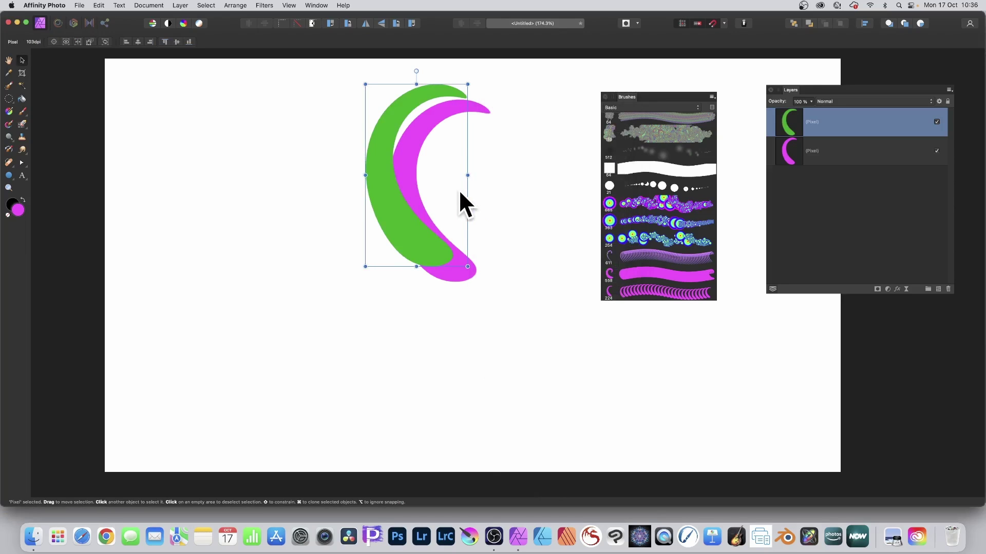
- Shift the green and magenta crescents left together and merge them into a single pixel layer
drag(320, 62, 573, 338)
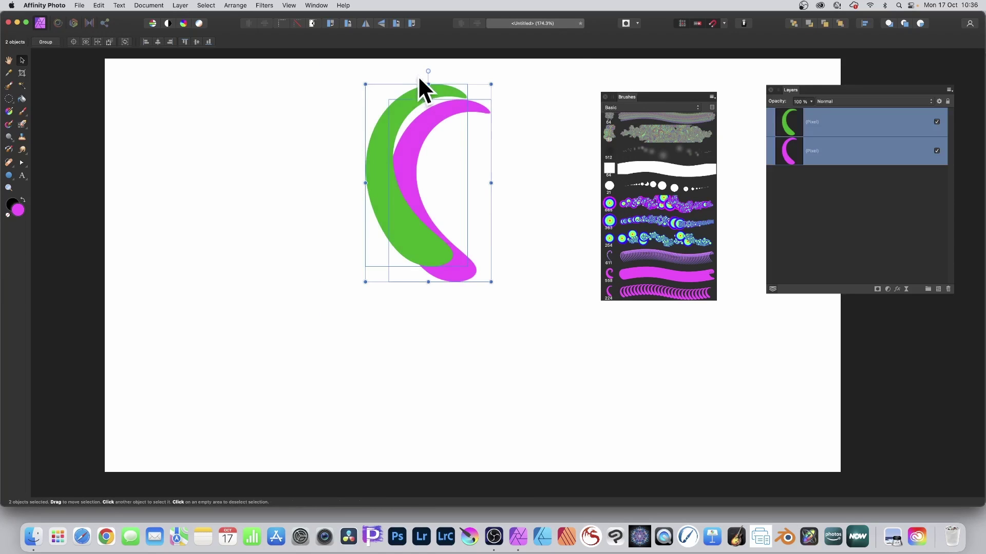
drag(438, 110, 410, 109)
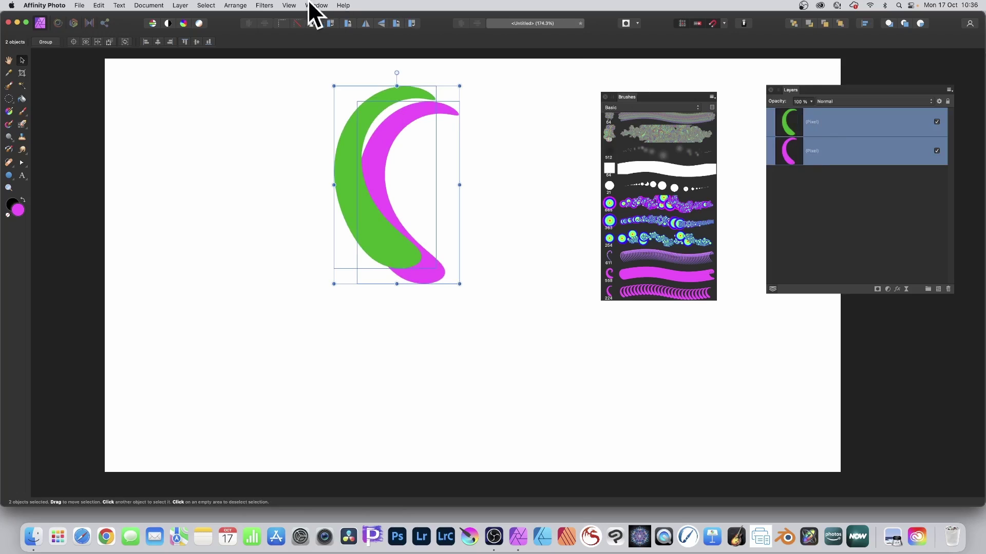
click(180, 5)
click(297, 254)
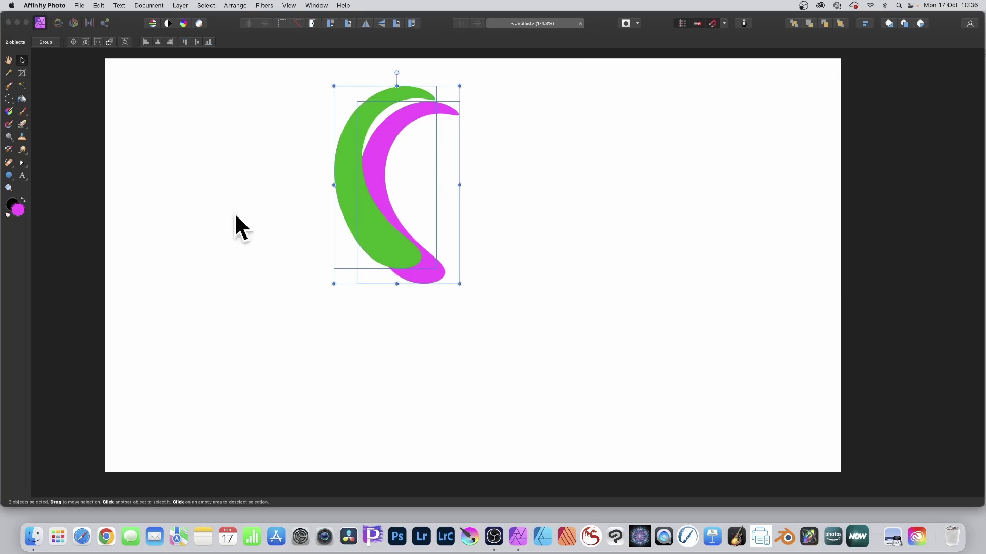
key(Tab)
click(178, 6)
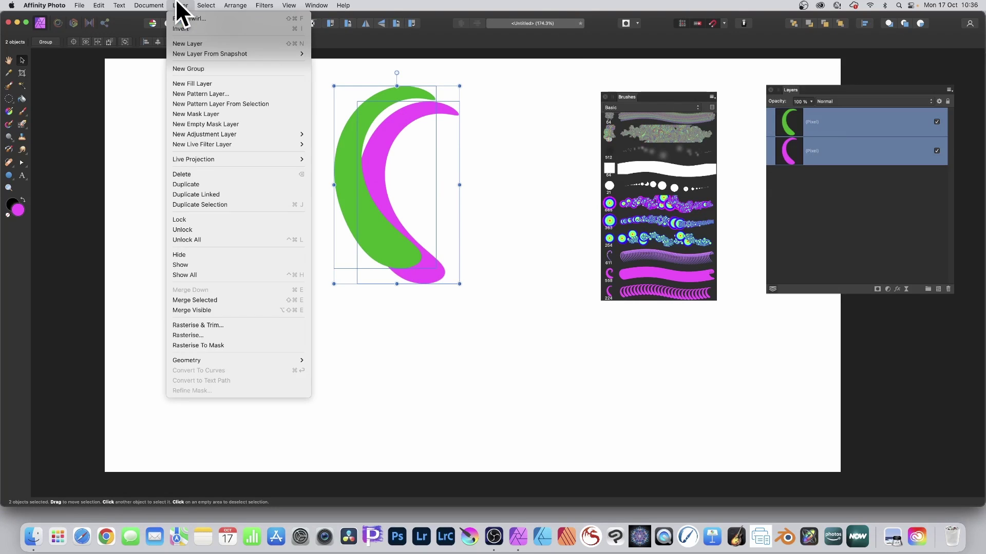
click(218, 300)
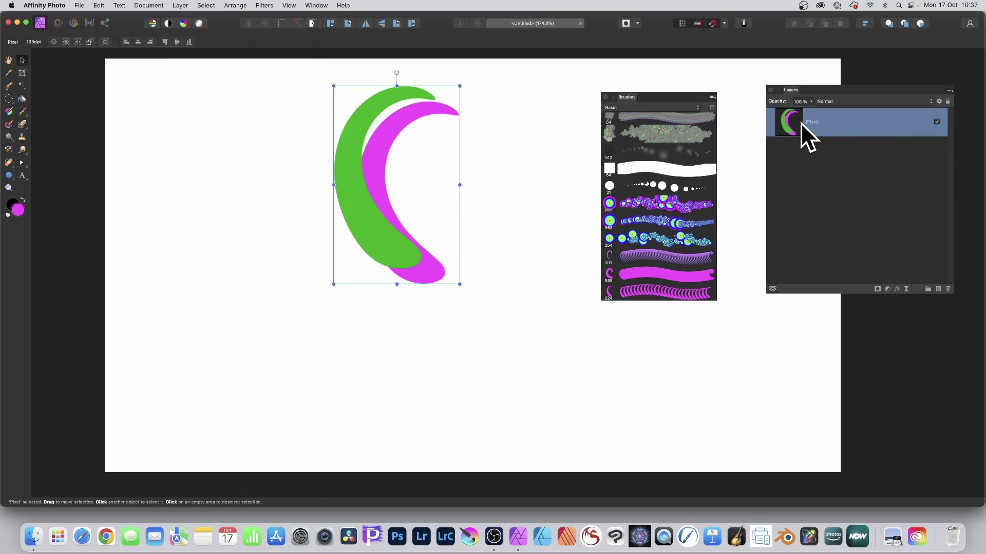
- Create a new brush in the Basic category from the merged two-colour crescent
mouse_move(393, 133)
mouse_down()
mouse_move(379, 133)
mouse_move(390, 135)
mouse_up()
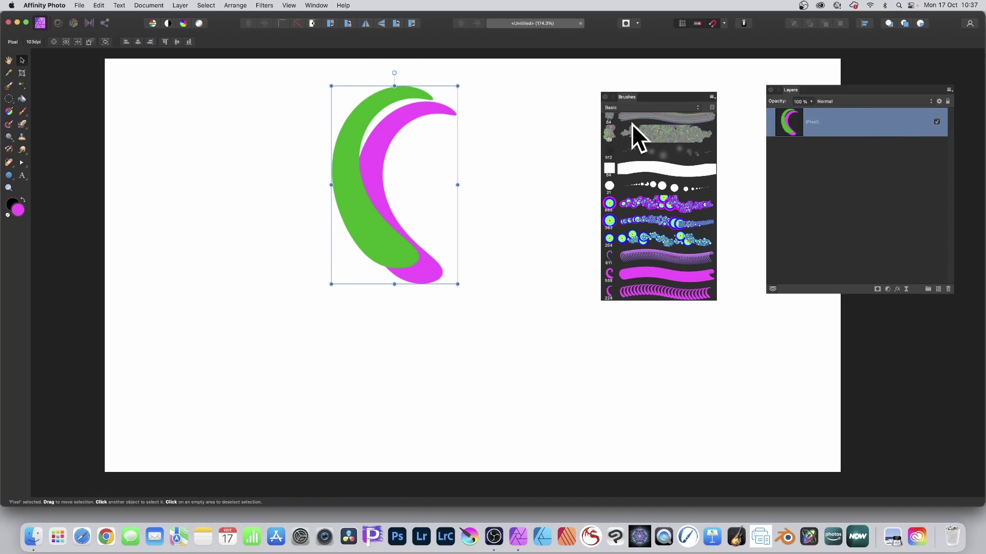
drag(632, 98, 612, 88)
click(694, 88)
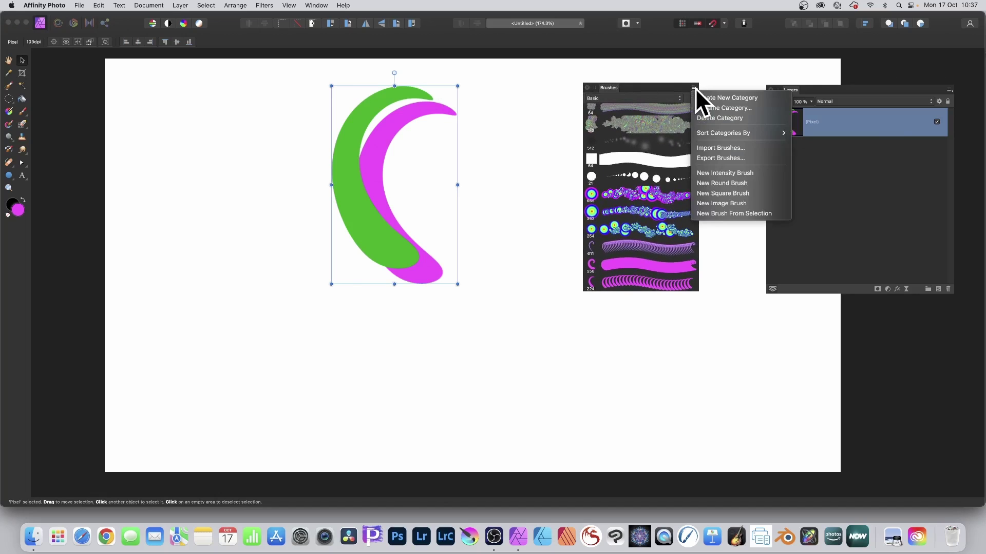
click(738, 216)
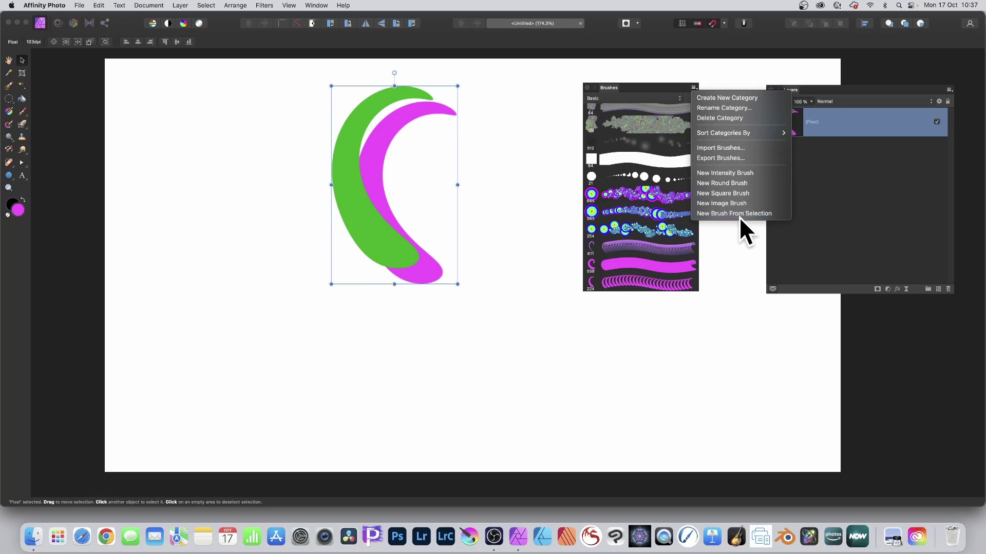
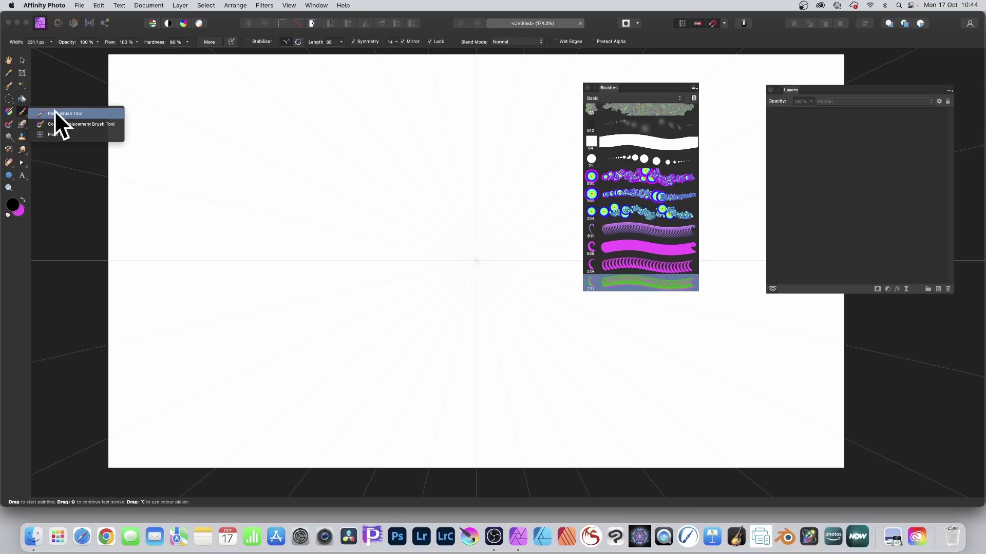
- Paint test strokes with the new two-colour crescent brush under 14-fold mirrored symmetry, and undo them
click(56, 114)
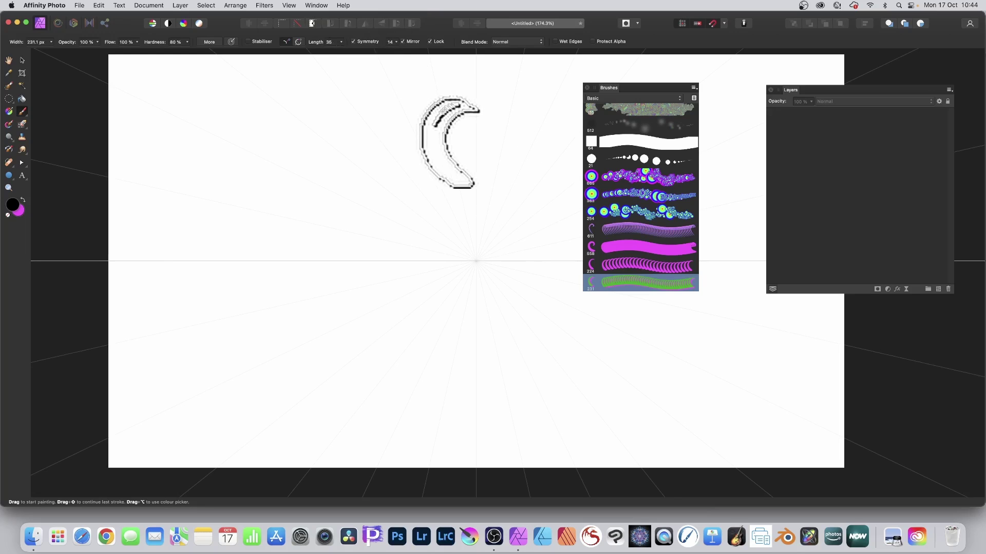
mouse_move(430, 150)
mouse_down()
mouse_move(571, 114)
mouse_move(395, 228)
mouse_move(423, 212)
mouse_move(400, 195)
mouse_move(333, 186)
mouse_move(337, 202)
mouse_move(309, 202)
mouse_move(370, 219)
mouse_move(342, 217)
mouse_move(324, 232)
mouse_move(288, 226)
mouse_move(392, 270)
mouse_move(412, 259)
mouse_move(372, 246)
mouse_move(331, 268)
mouse_move(370, 264)
mouse_move(347, 246)
mouse_move(316, 255)
mouse_move(359, 271)
mouse_move(409, 272)
mouse_move(340, 251)
mouse_up()
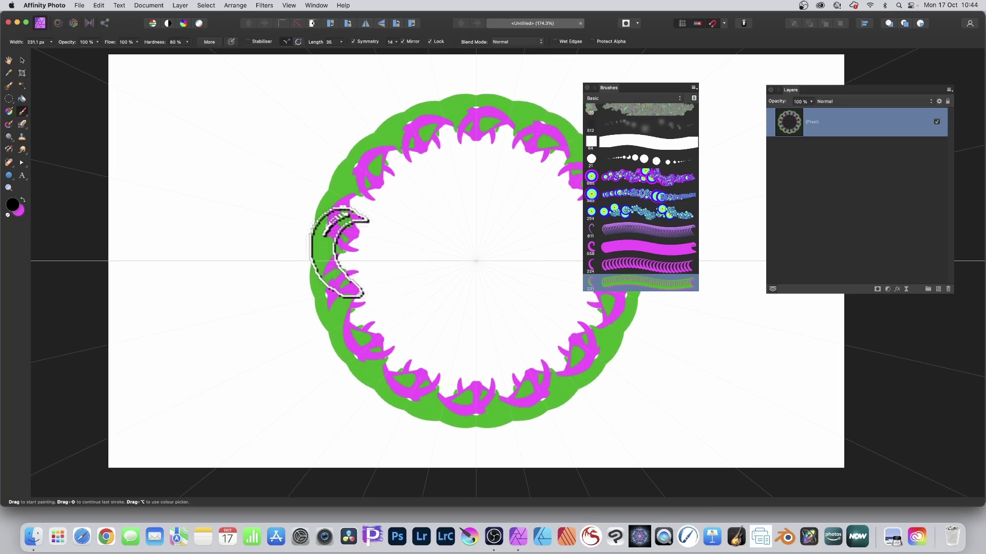
key(super+z)
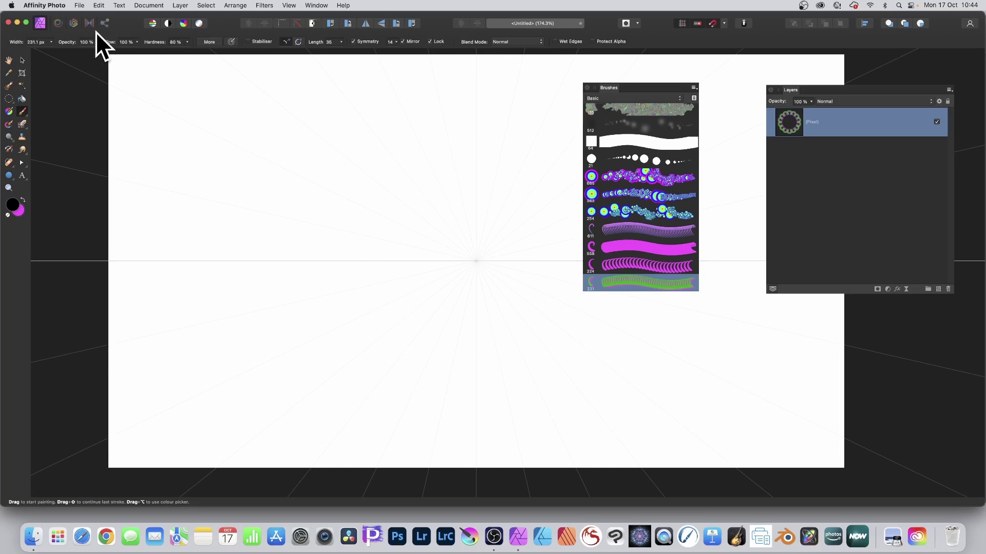
drag(154, 169, 286, 66)
key(super+z)
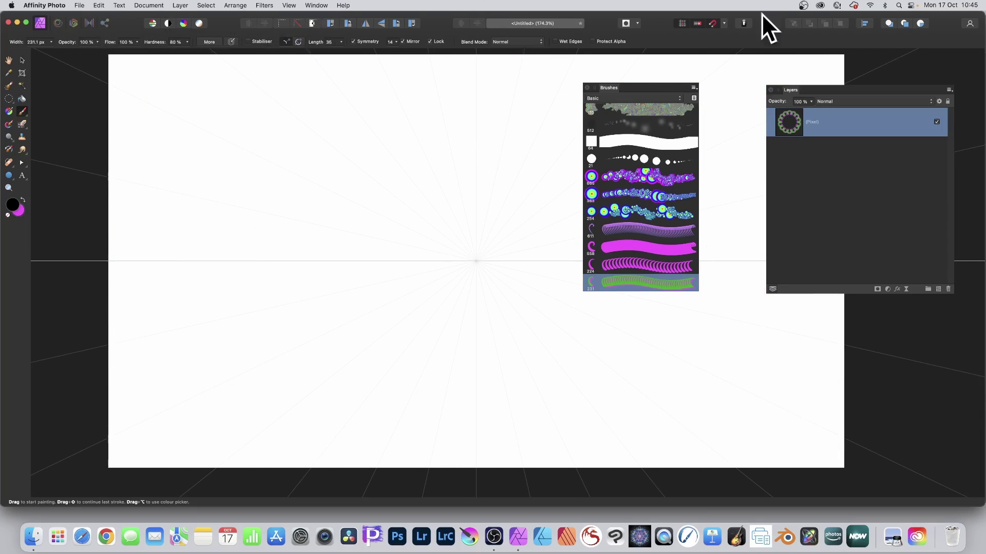
- Edit the two-colour crescent brush and set its rotation to 35 %
double_click(649, 283)
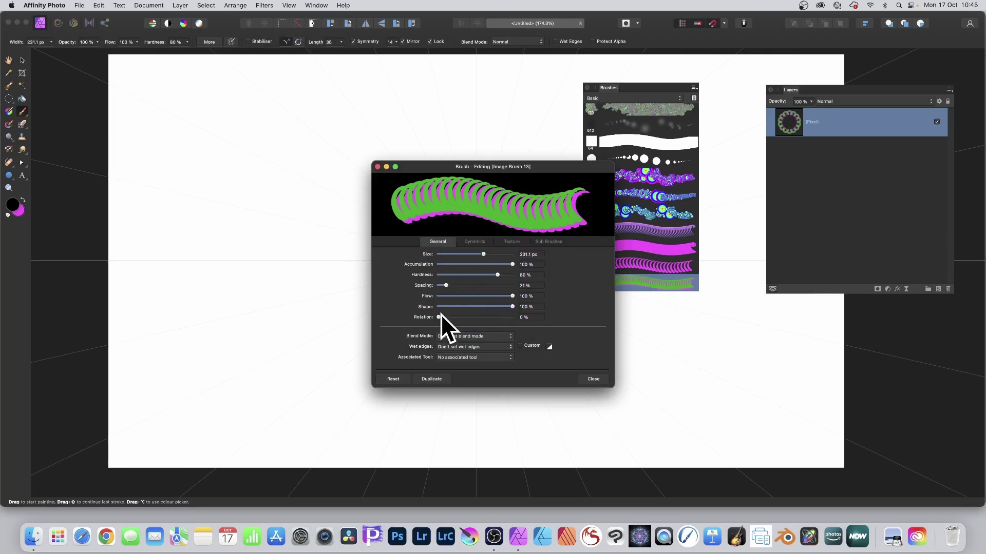
drag(441, 314, 466, 315)
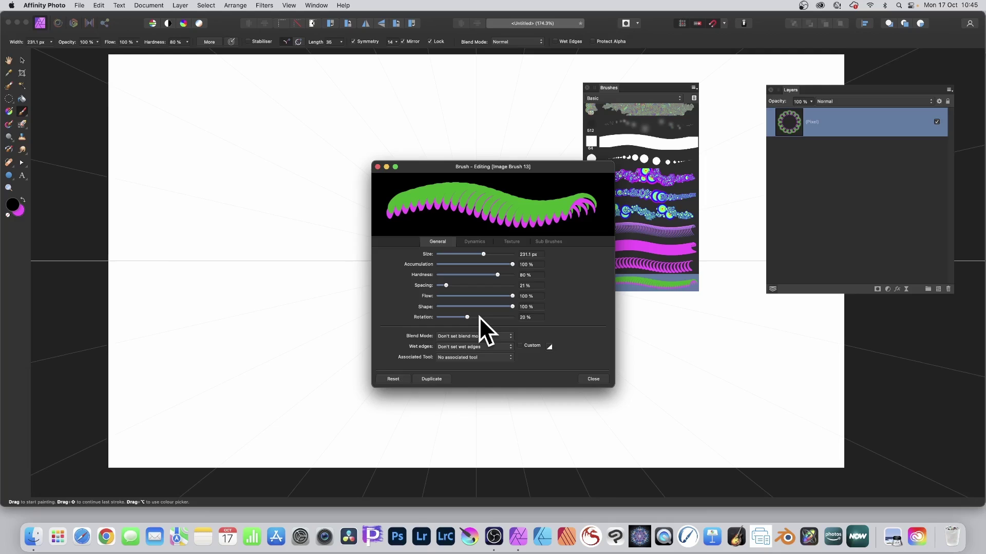
drag(470, 318, 489, 316)
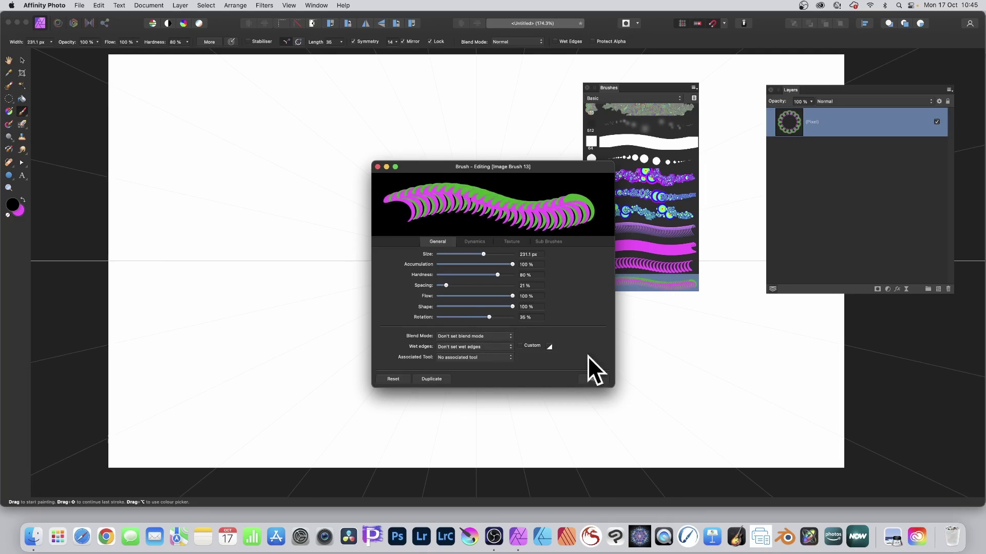
click(593, 379)
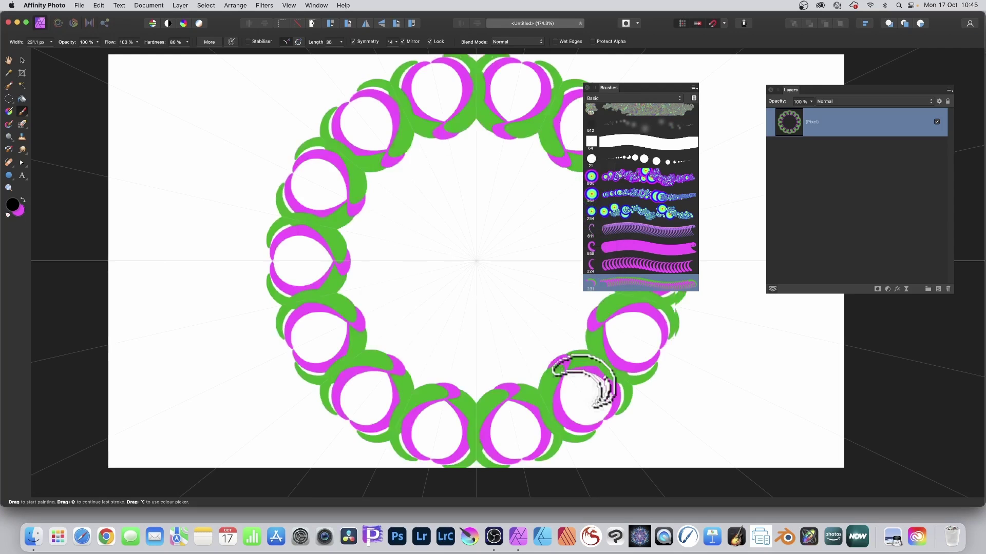
- Paint a symmetrical ring of looped petals with the rotated crescent brush, undoing the unwanted trial strokes
mouse_move(583, 392)
mouse_down()
mouse_move(539, 352)
mouse_move(527, 362)
mouse_move(576, 378)
mouse_move(567, 385)
mouse_up()
key(super+z)
key(super+z)
key(super+z)
drag(420, 159, 422, 159)
key(super+z)
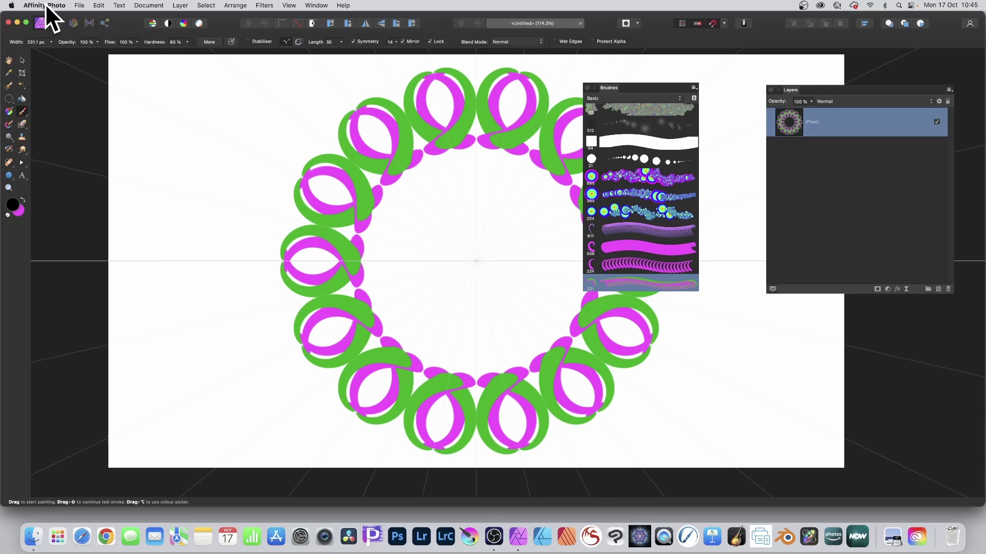
- Move the painted ring left on the canvas and give it a Pillow Bevel / Emboss effect with a radius of 8.1 px
click(22, 60)
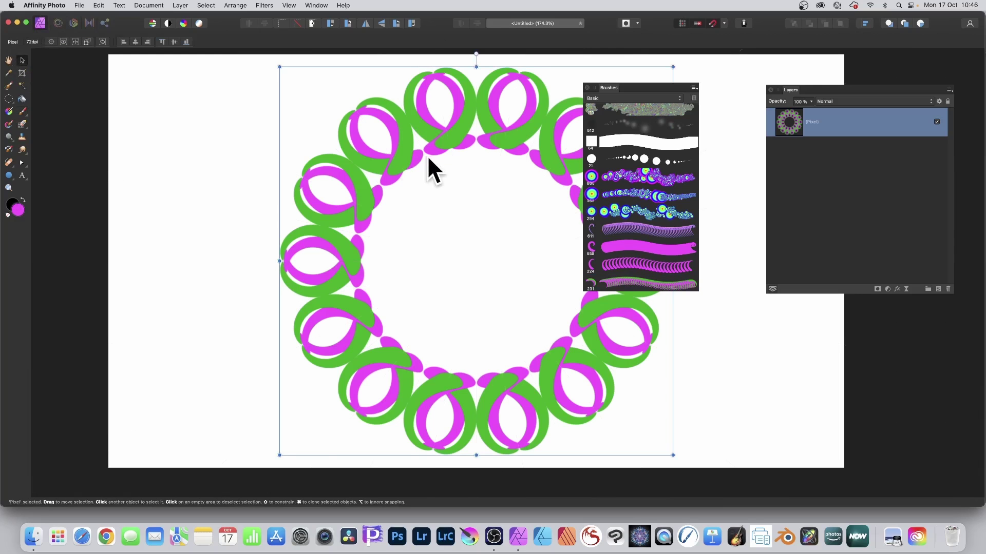
drag(428, 155, 349, 141)
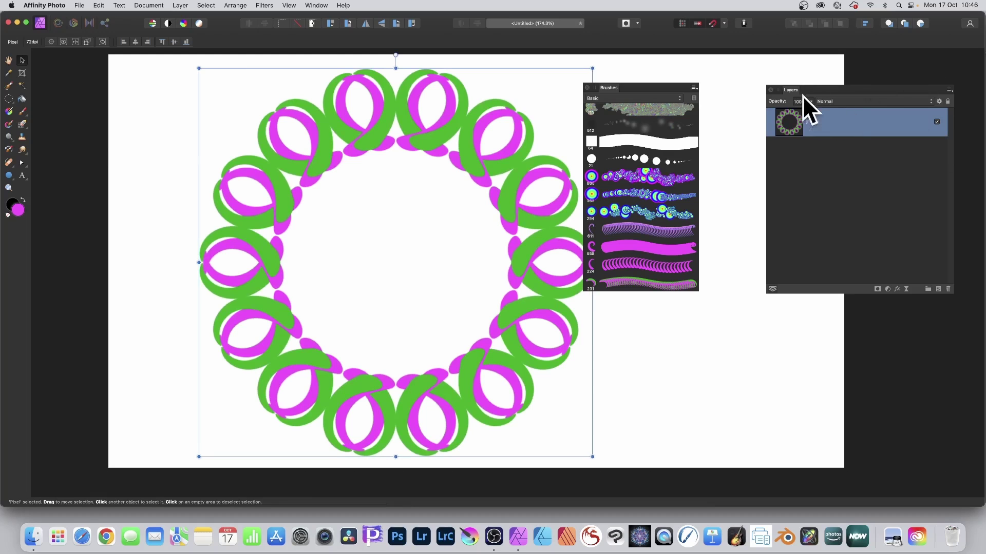
drag(793, 88, 744, 92)
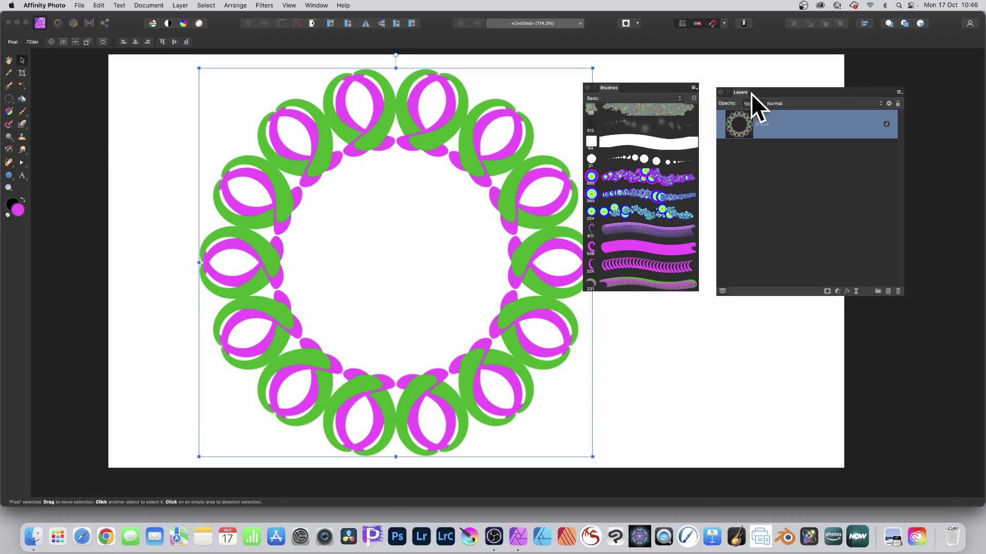
click(847, 291)
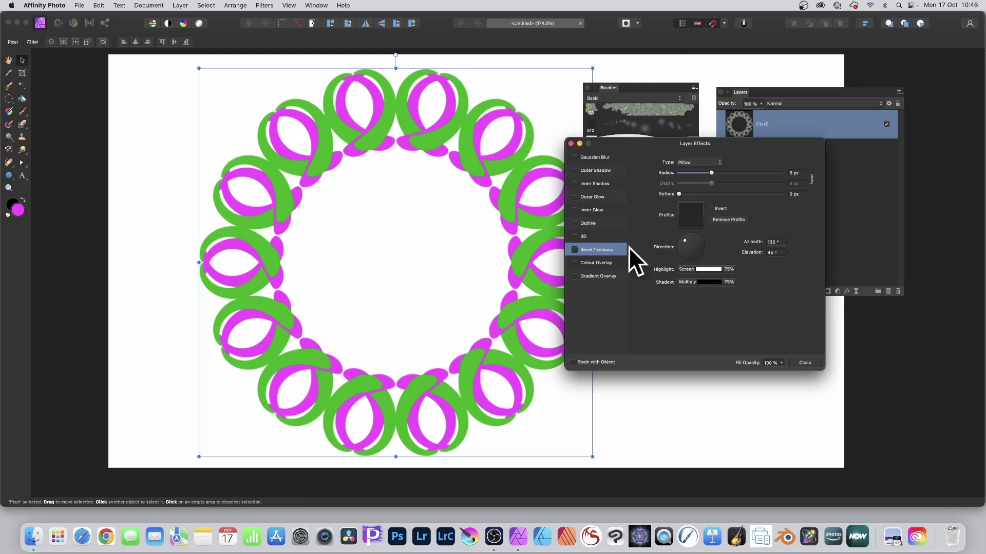
click(574, 250)
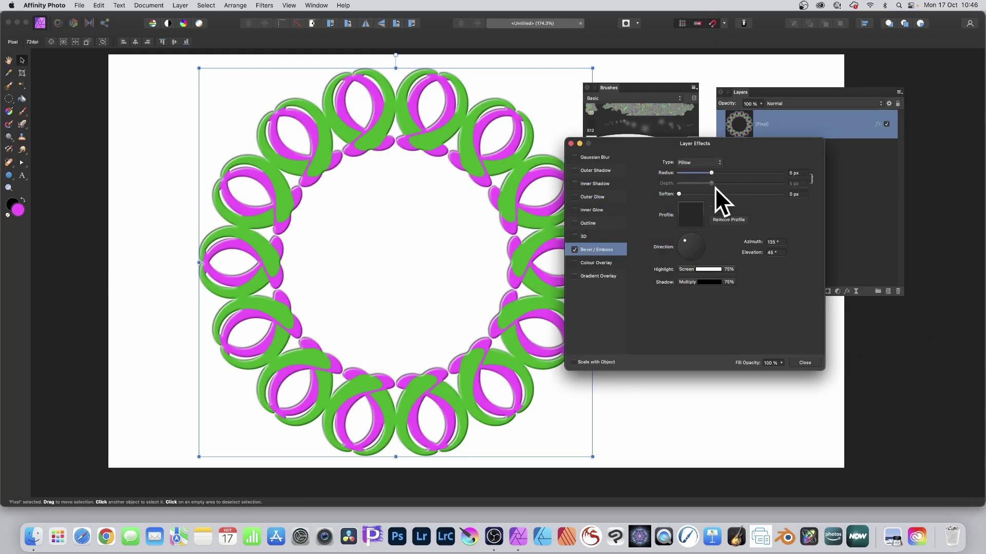
mouse_move(718, 172)
mouse_down()
mouse_move(740, 172)
mouse_move(719, 173)
mouse_up()
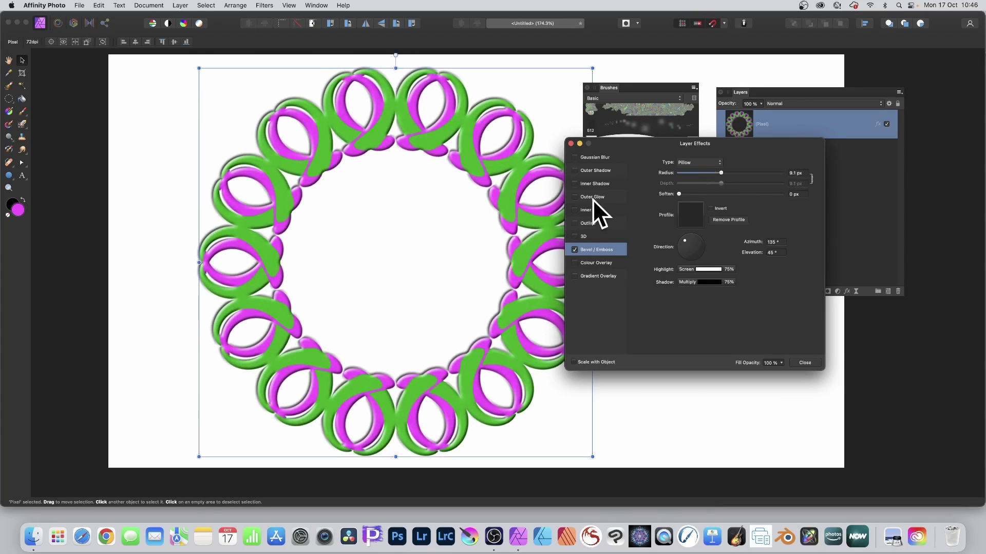
- Try an Outer Shadow on the ring with radius 5.1 px, offset 14 px and intensity 37 %, and disable it again
click(588, 171)
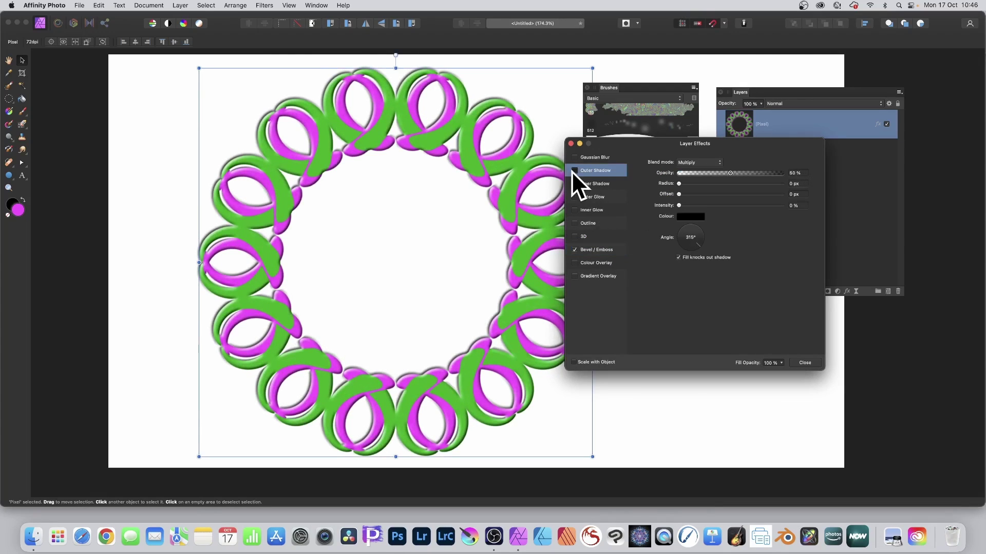
click(574, 171)
drag(688, 183, 717, 203)
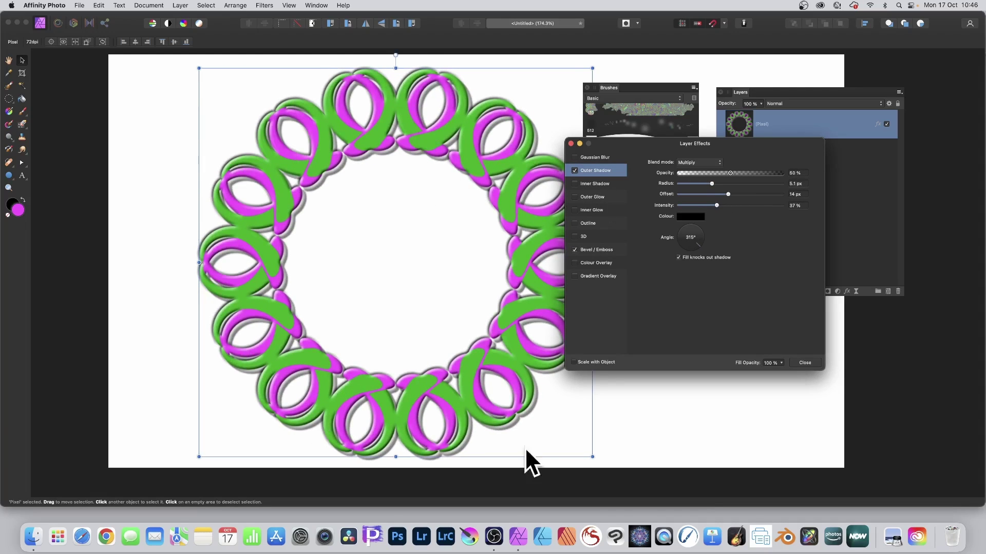
click(574, 170)
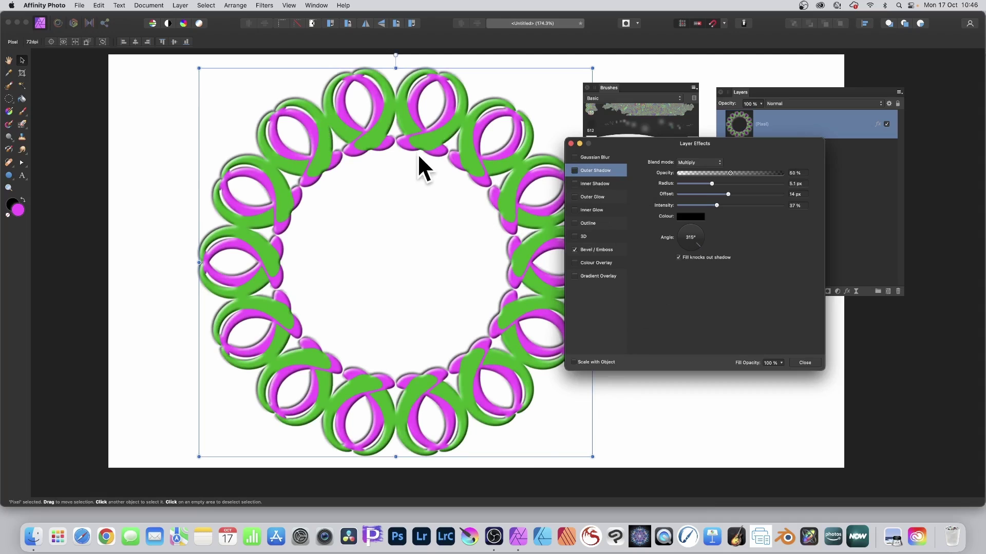
- Enable the 3D layer effect on the ring with a radius of about 5.6 px
click(583, 237)
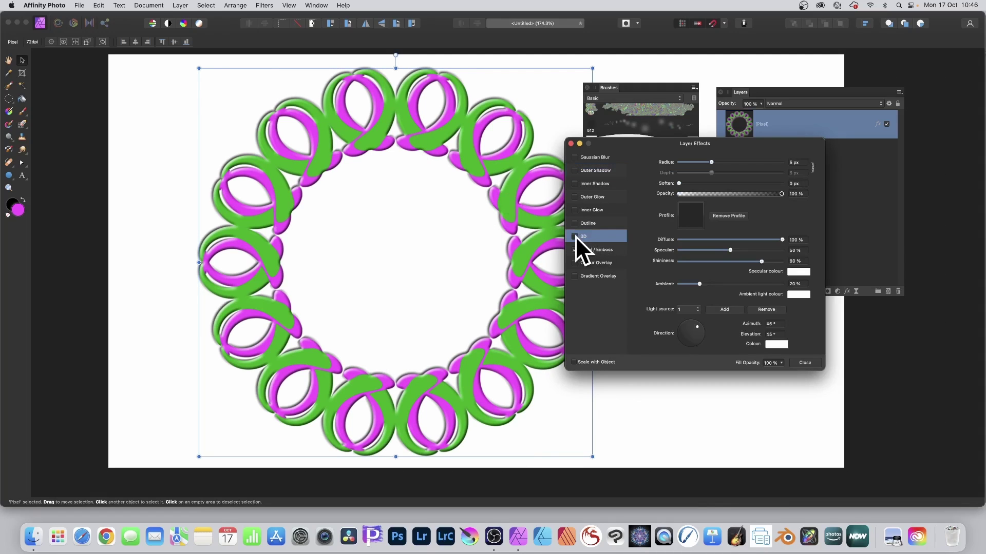
mouse_move(713, 162)
mouse_down()
mouse_move(747, 163)
mouse_move(713, 163)
mouse_up()
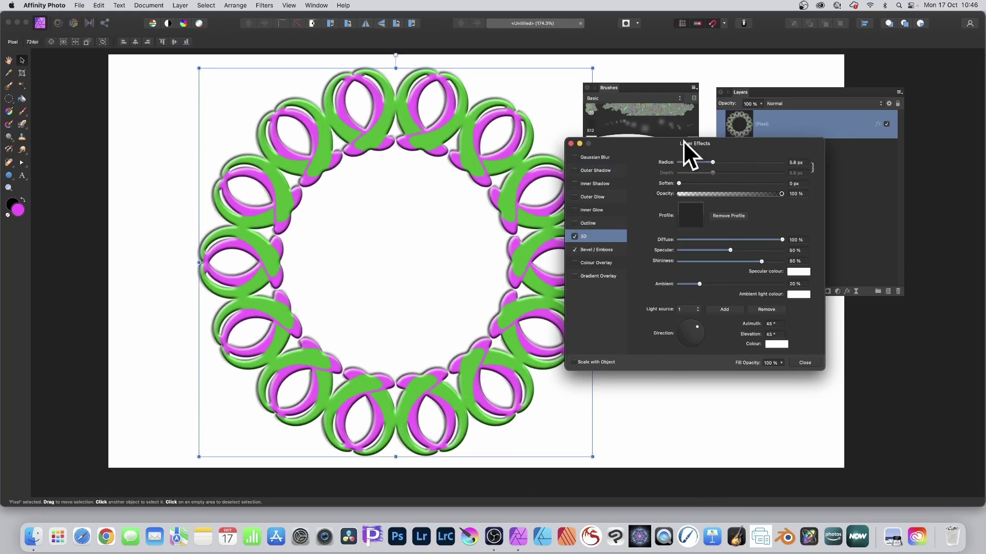
click(804, 363)
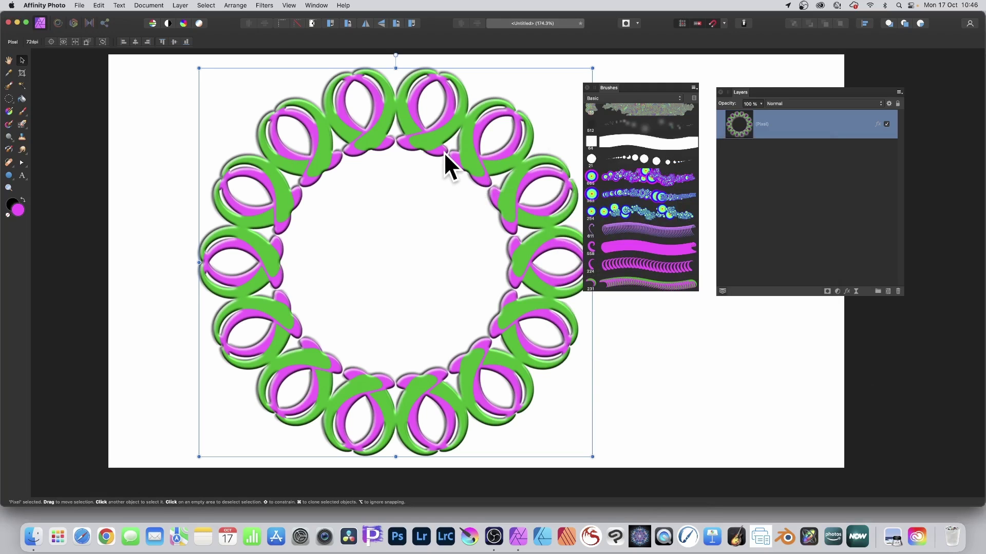
- Try nesting two progressively smaller duplicates of the embossed ring inside the original, and undo them
drag(476, 162, 446, 167)
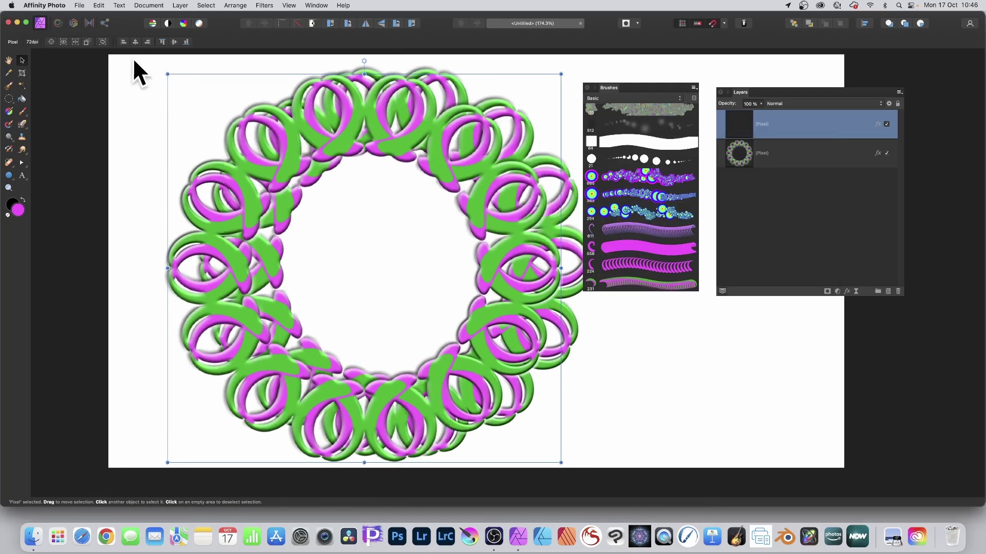
drag(166, 75, 263, 156)
mouse_move(420, 190)
mouse_down()
mouse_move(414, 162)
mouse_move(400, 162)
mouse_up()
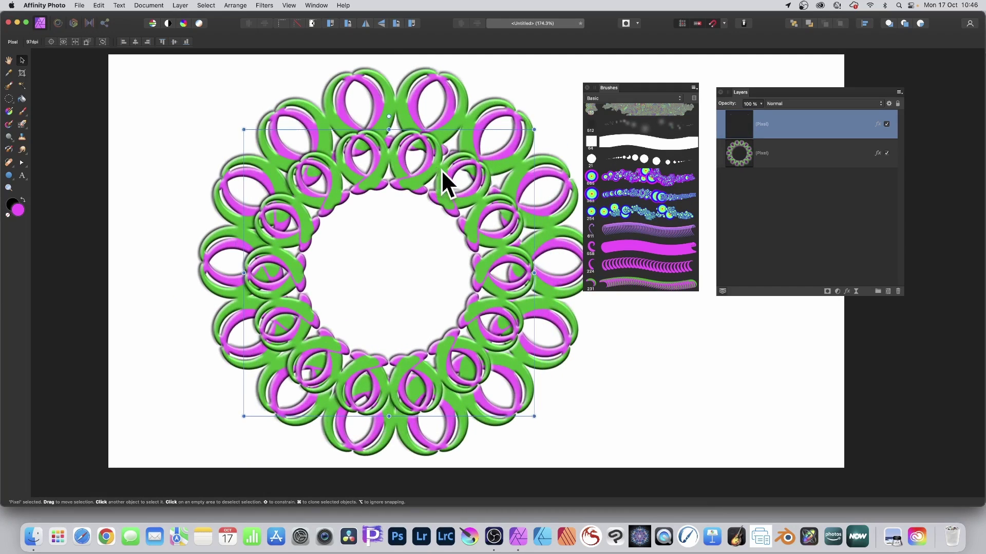
drag(445, 189, 455, 214)
mouse_move(255, 154)
mouse_down()
mouse_move(246, 149)
mouse_move(353, 239)
mouse_up()
mouse_move(420, 269)
mouse_down()
mouse_move(377, 191)
mouse_move(372, 204)
mouse_up()
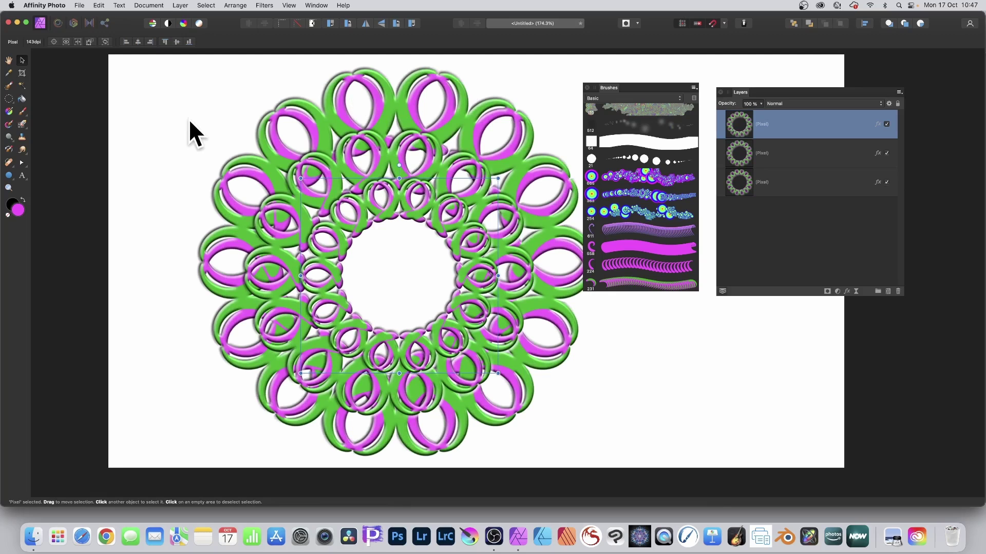
key(super+z)
key(super+z)
key(super+z)
key(super+z)
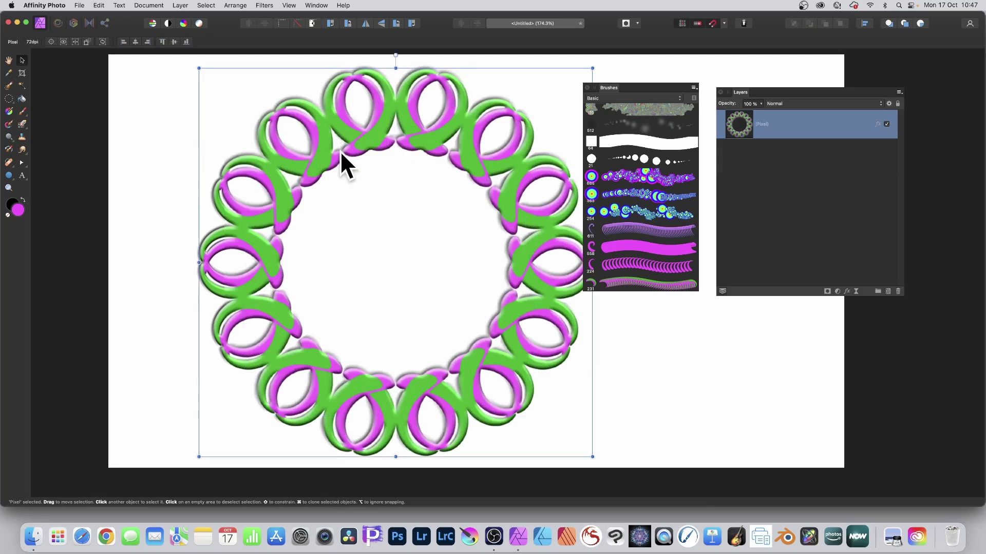
- Shrink the embossed ring slightly and reposition it within the left half of the canvas
drag(415, 131, 383, 121)
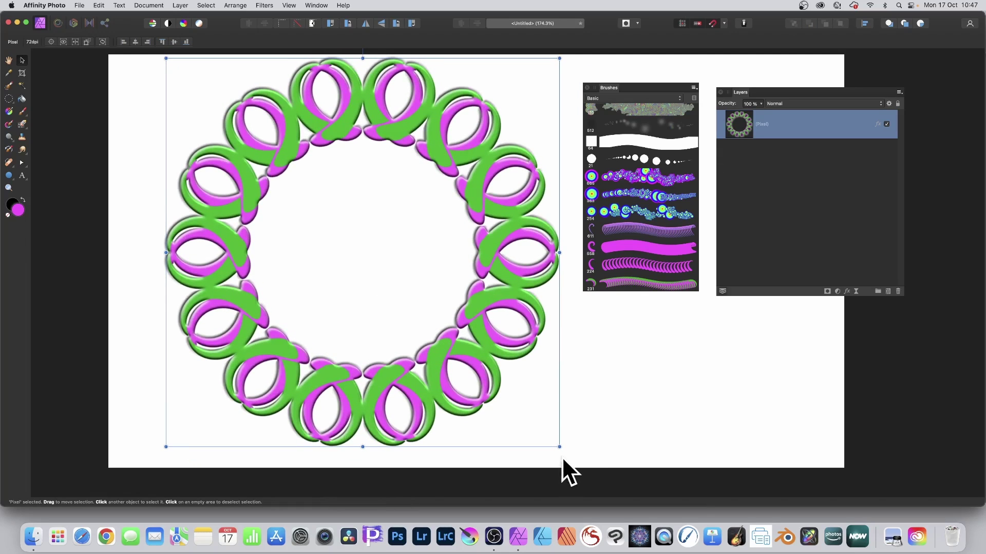
drag(559, 446, 546, 432)
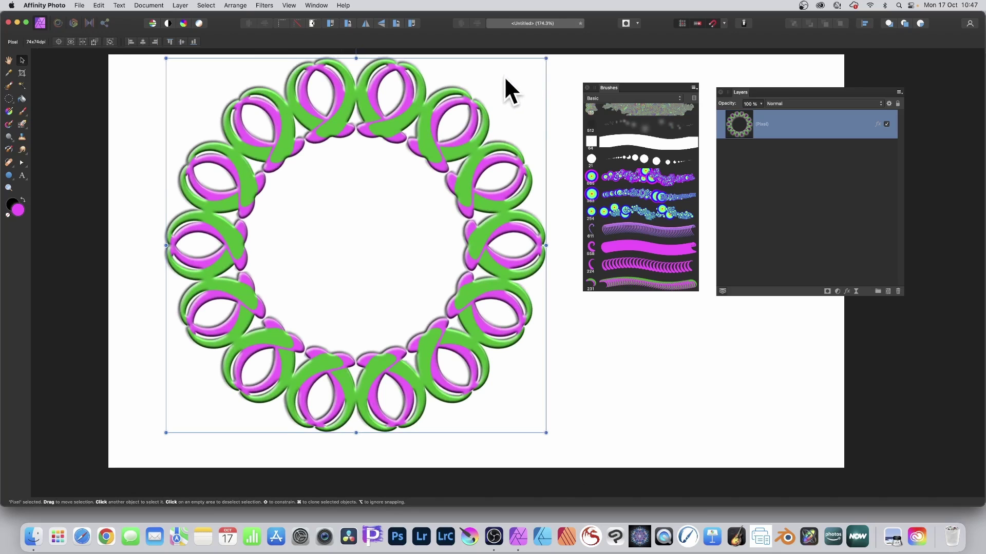
drag(368, 125, 382, 128)
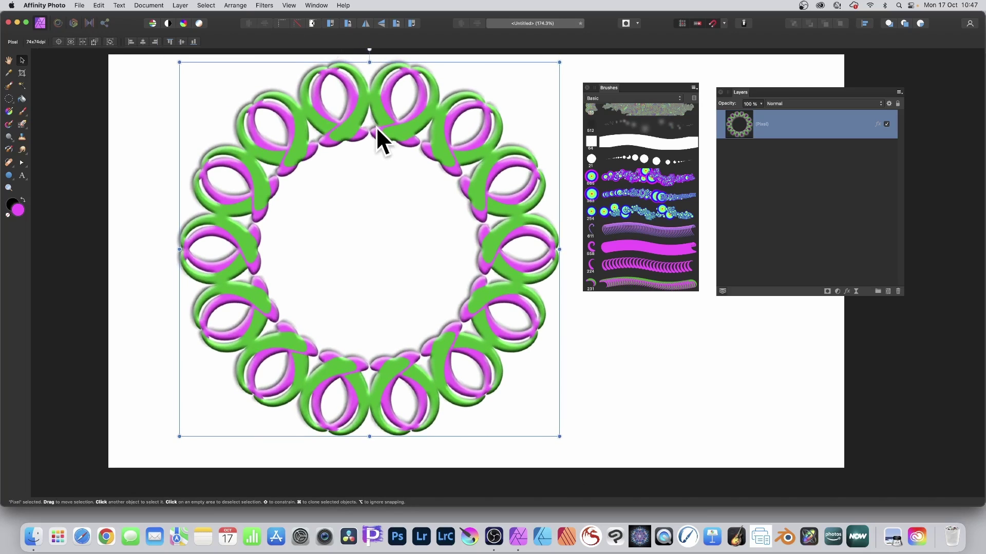
- Rasterise the ring layer without preserving layer FX and create a new brush from it in the Basic category
click(182, 4)
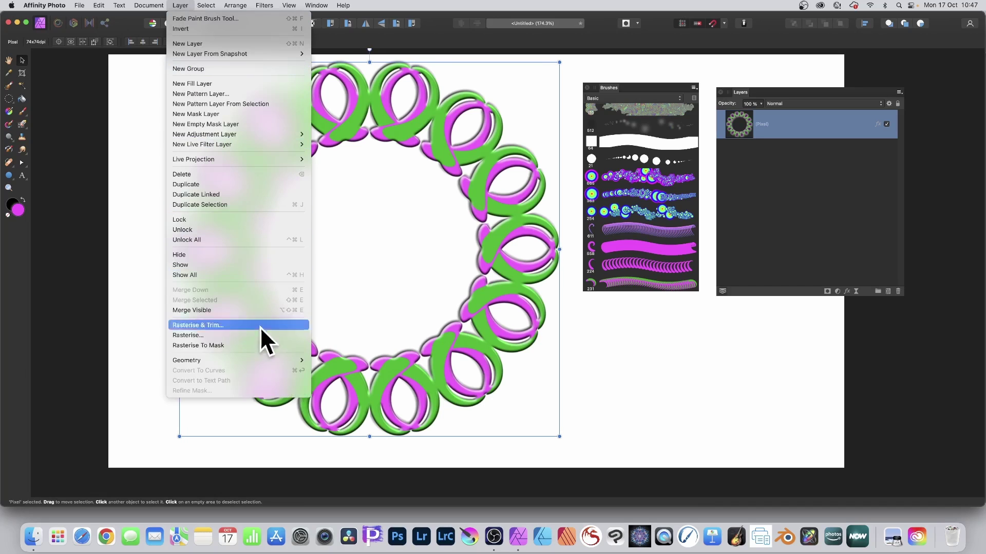
click(229, 336)
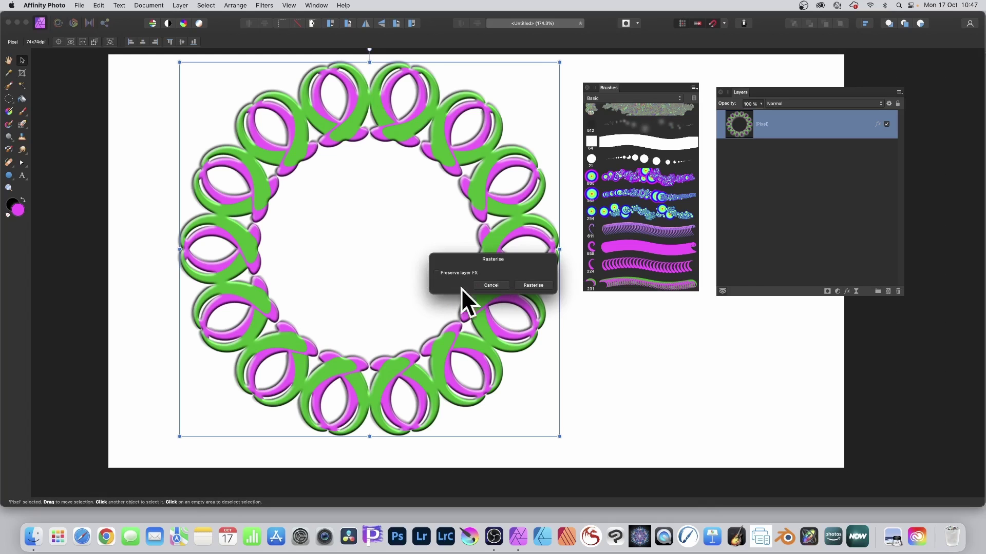
click(533, 285)
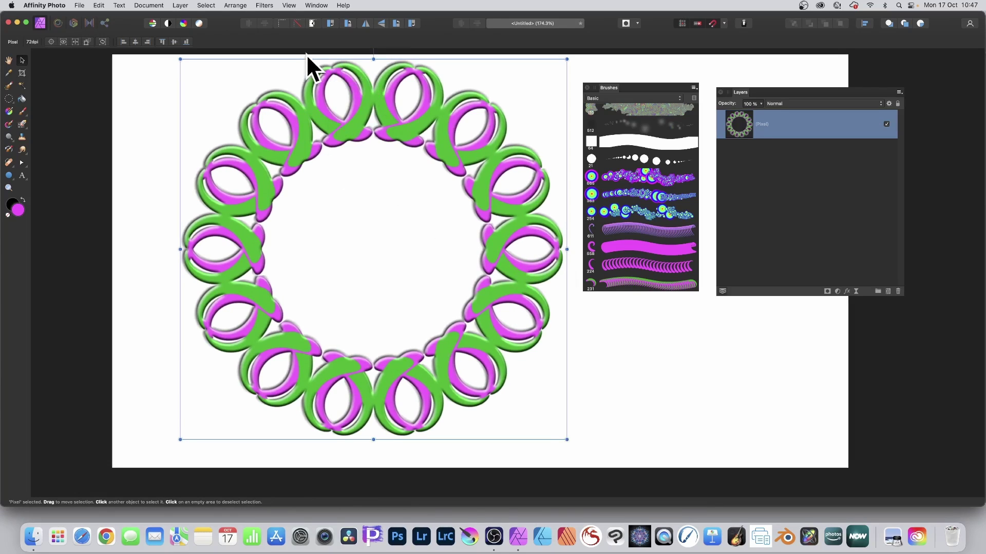
click(693, 87)
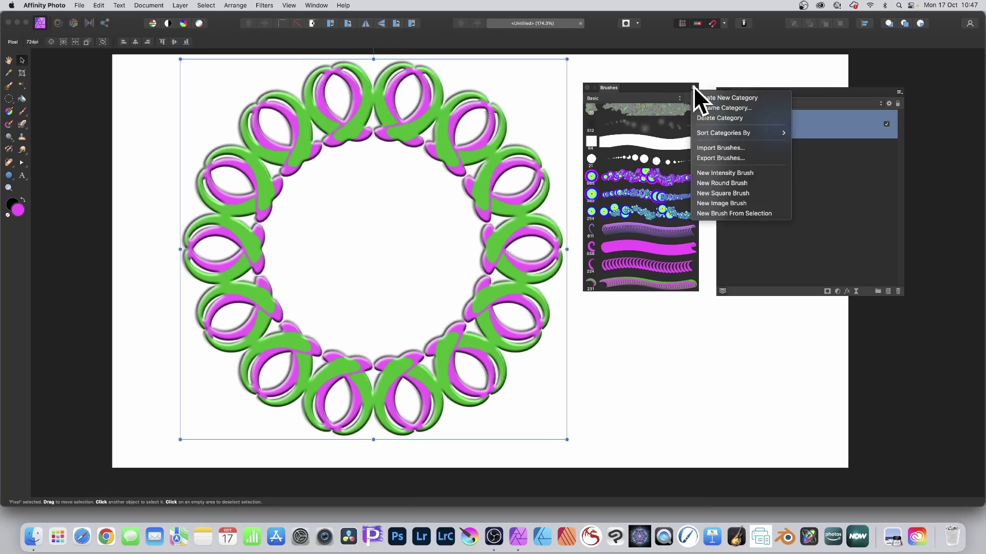
click(721, 211)
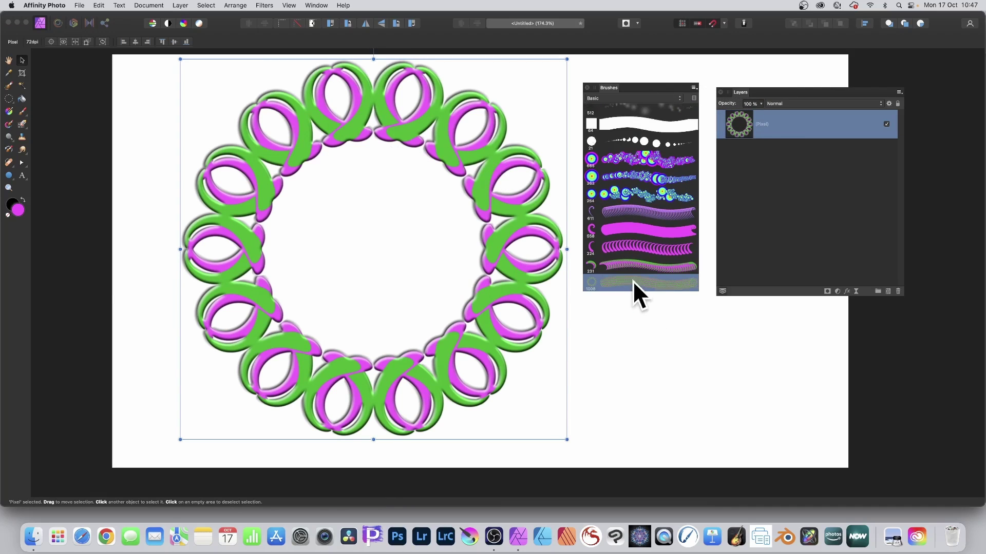
- Delete the embossed ring from the canvas and turn off symmetry for the Paint Brush tool
key(Delete)
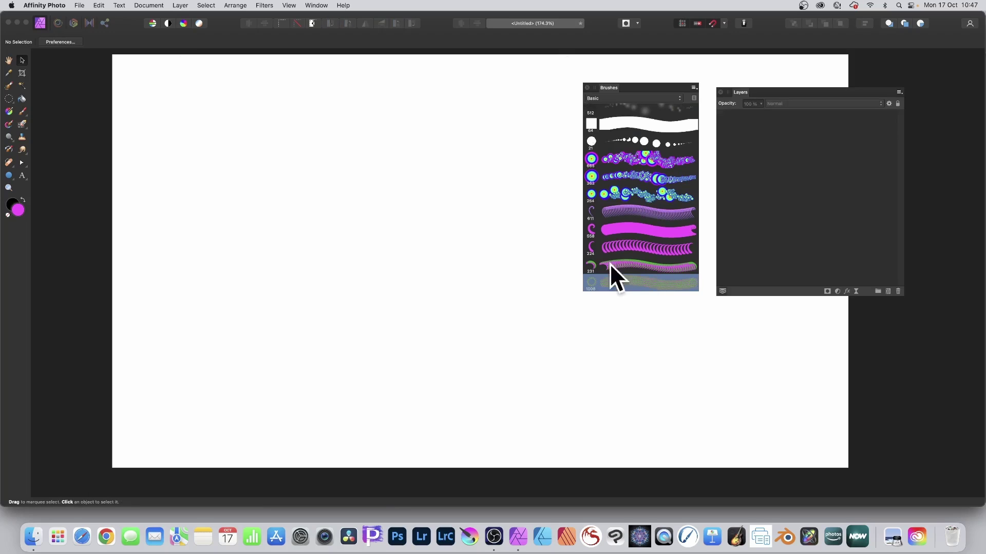
click(21, 111)
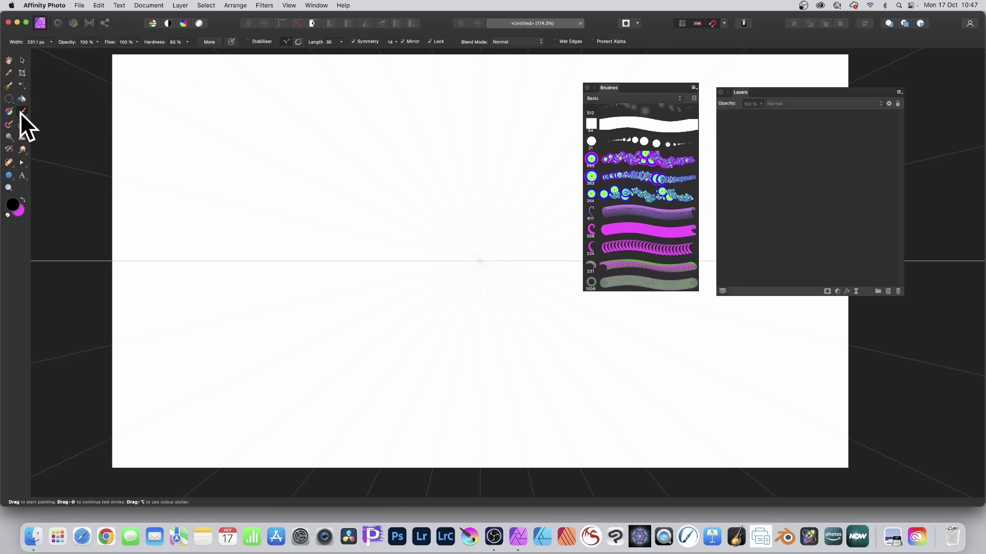
click(352, 41)
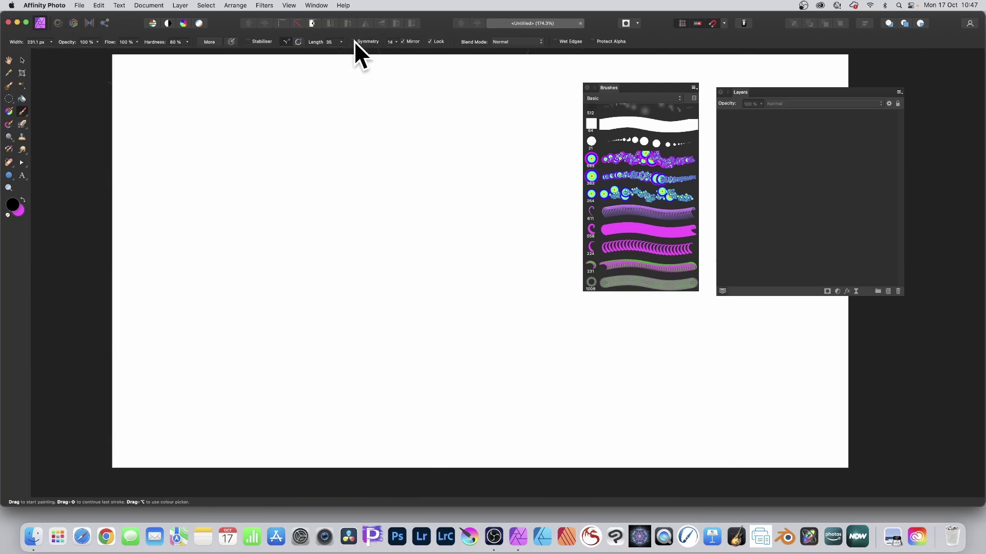
- Stamp the ring once with the new embossed ring brush and scale it down to about 716 × 705 px
click(620, 281)
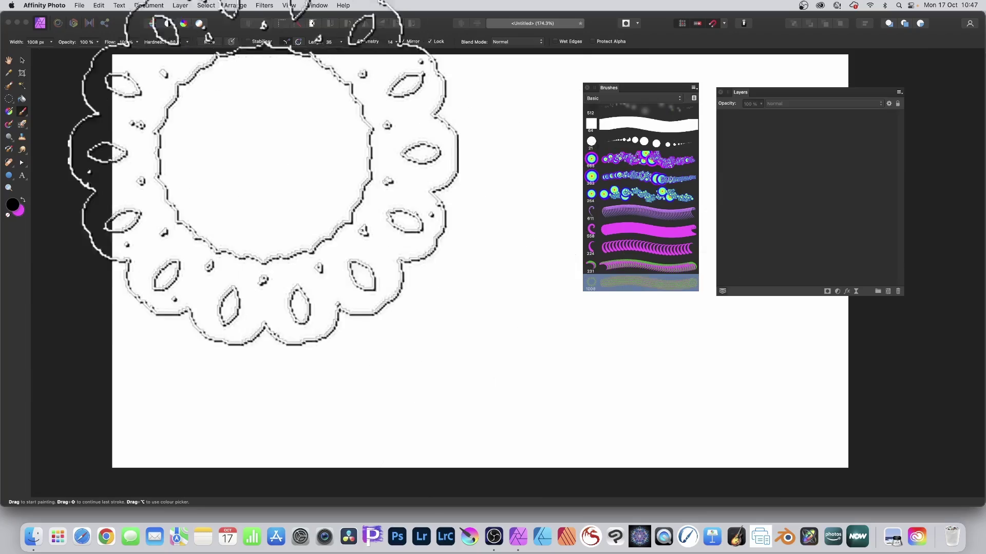
mouse_move(383, 265)
mouse_down()
mouse_move(385, 257)
mouse_move(355, 256)
mouse_move(390, 272)
mouse_move(265, 221)
mouse_move(430, 301)
mouse_up()
key(super+z)
click(22, 60)
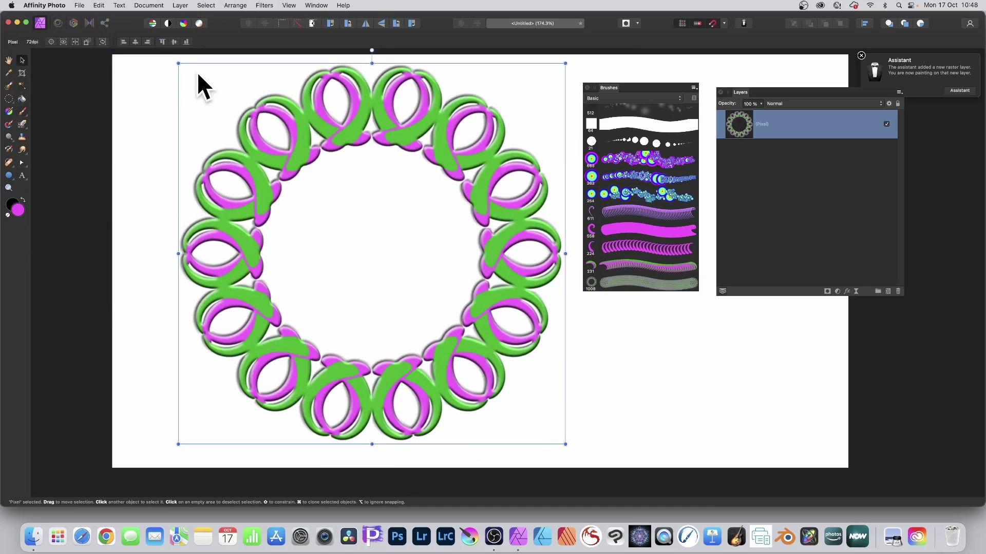
drag(178, 58, 290, 174)
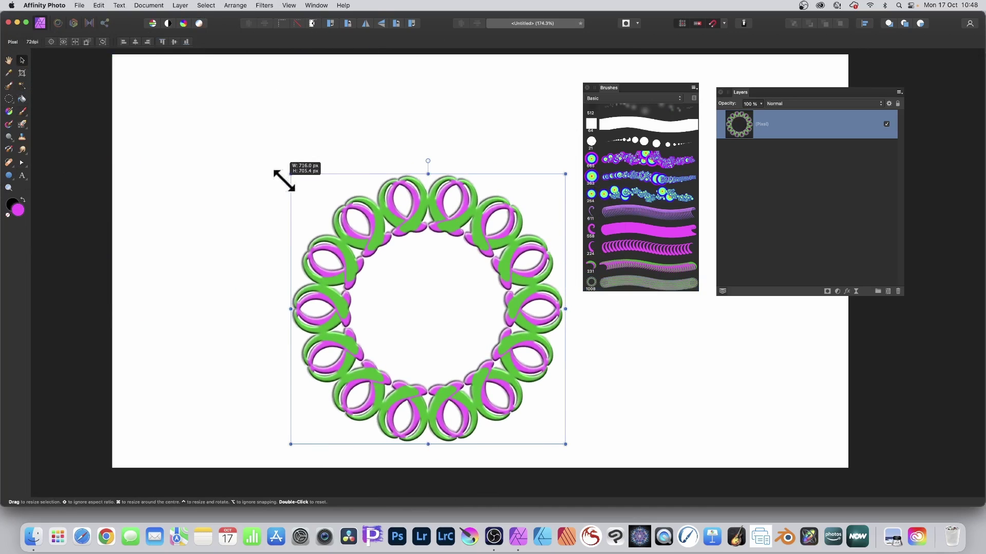
- Try a pattern layer made from the ring, scale its tile down slightly, and delete the pattern layer
click(180, 5)
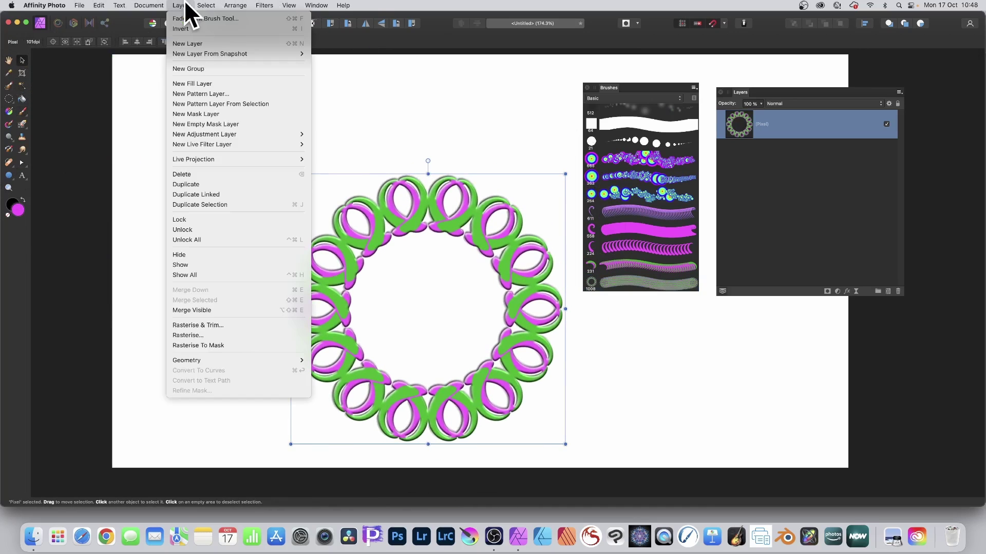
click(214, 103)
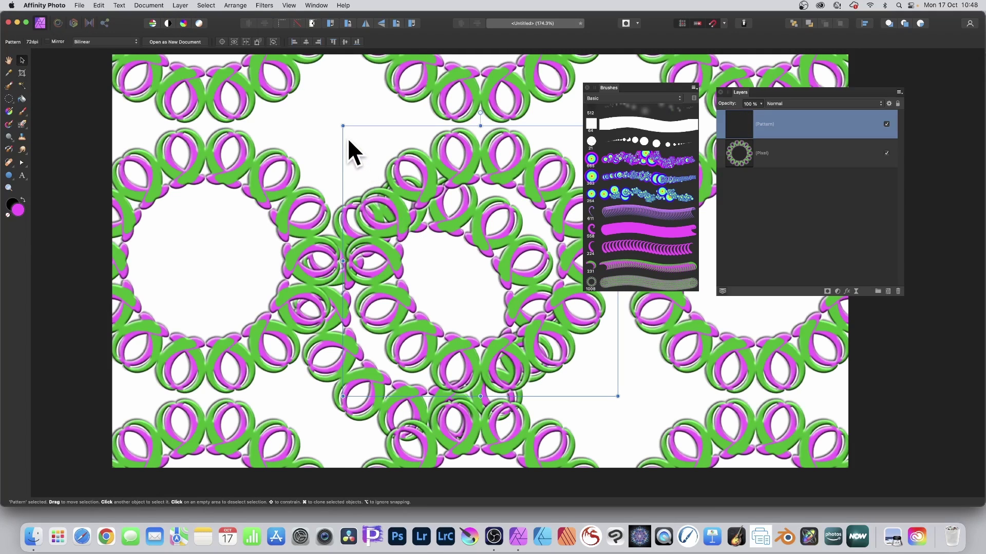
drag(342, 126, 386, 168)
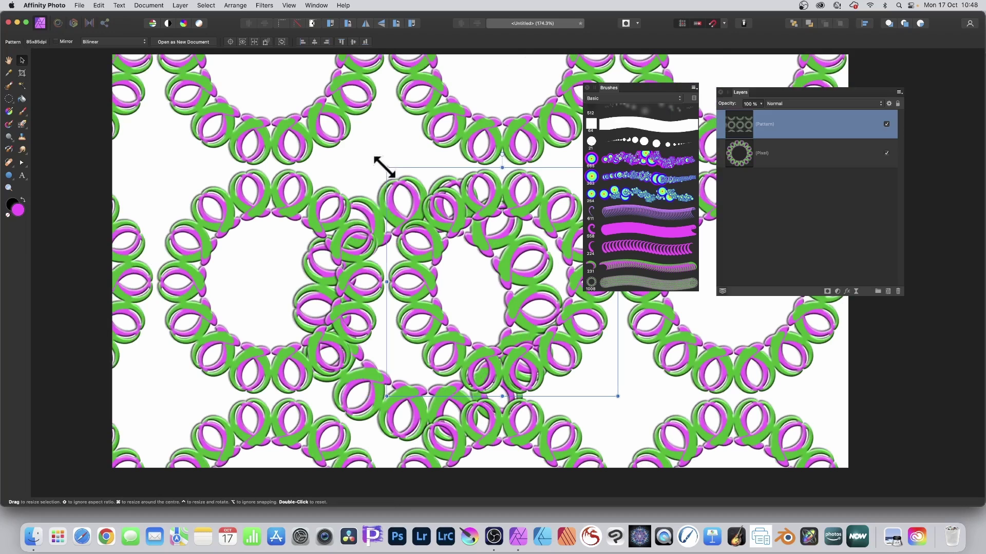
key(Delete)
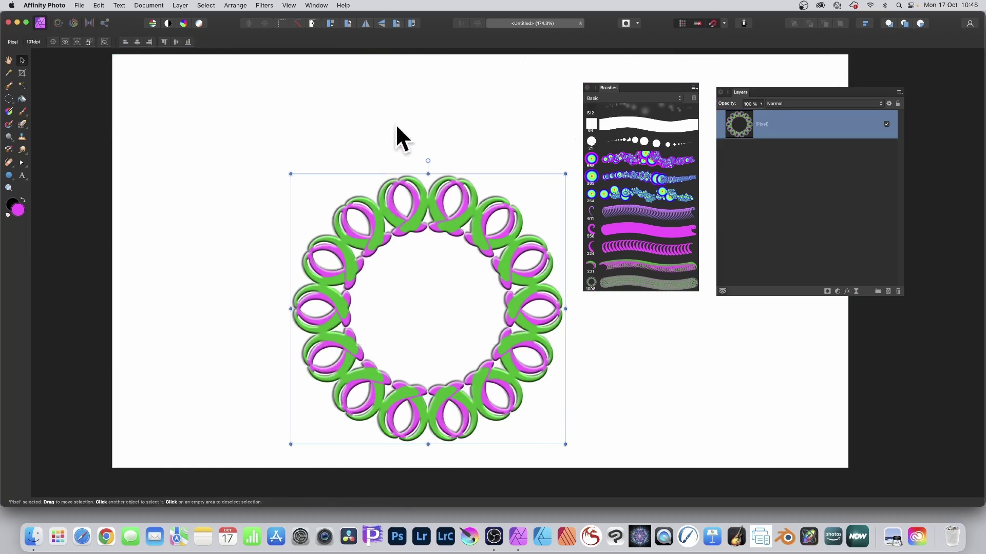
- Move the ring up and to the left on the canvas and start the Deform distort filter on it
drag(401, 208, 359, 164)
click(263, 5)
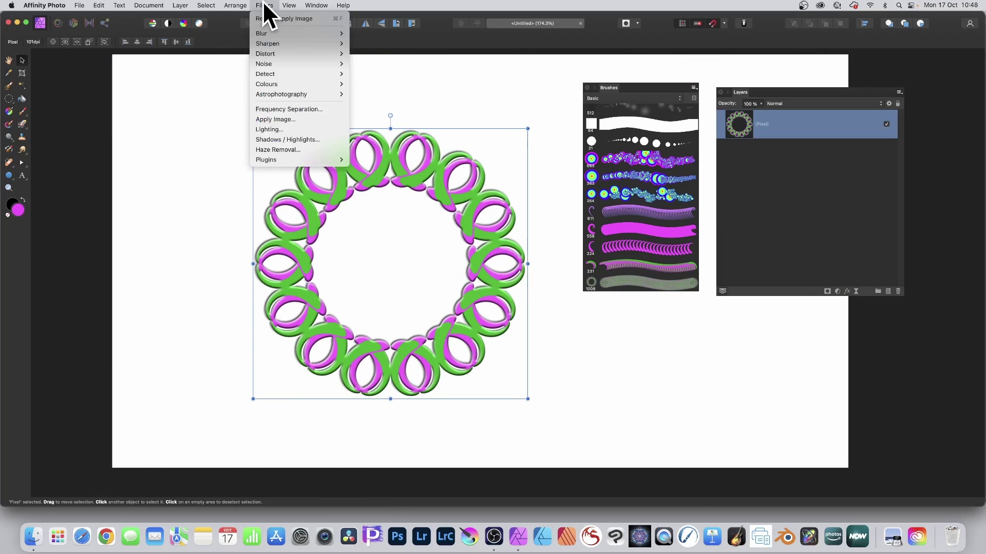
mouse_move(277, 35)
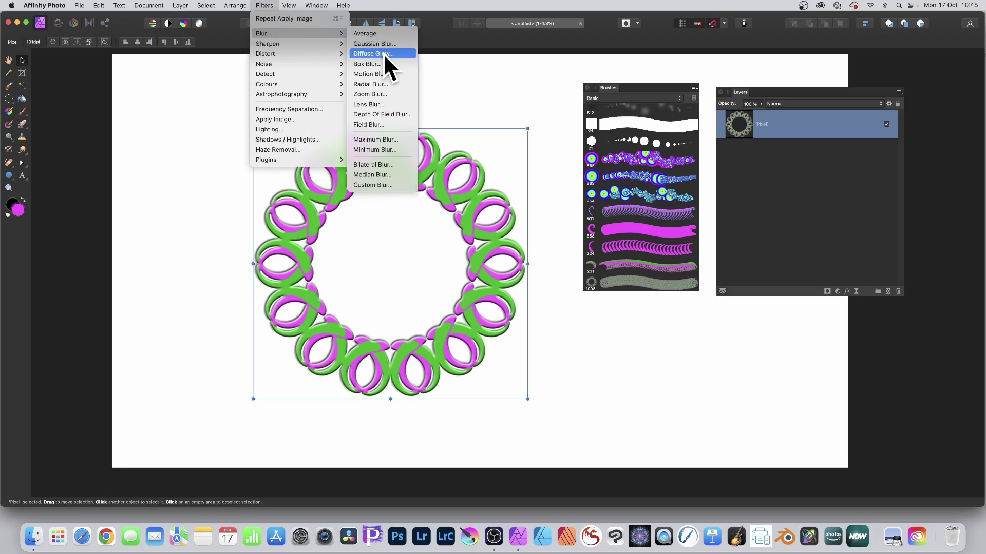
mouse_move(285, 53)
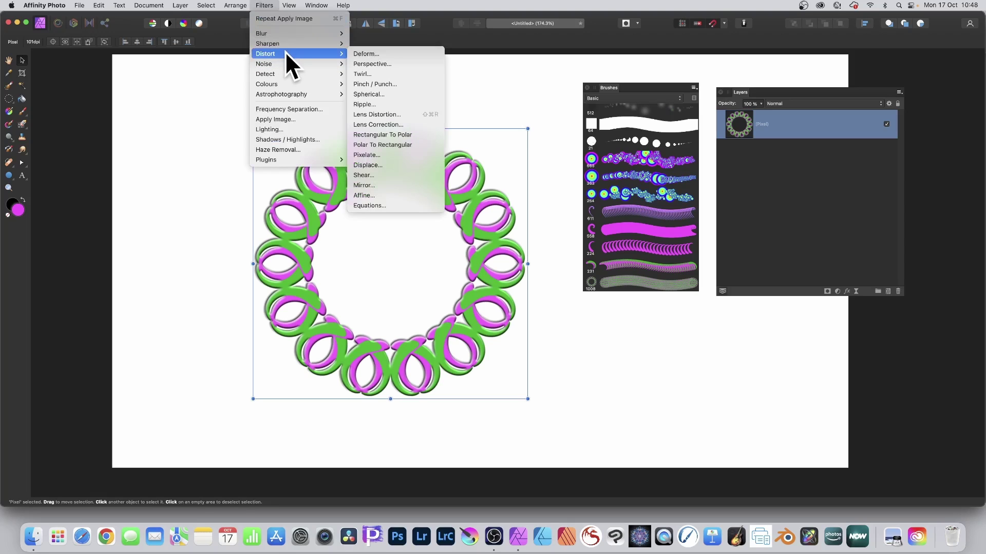
click(398, 53)
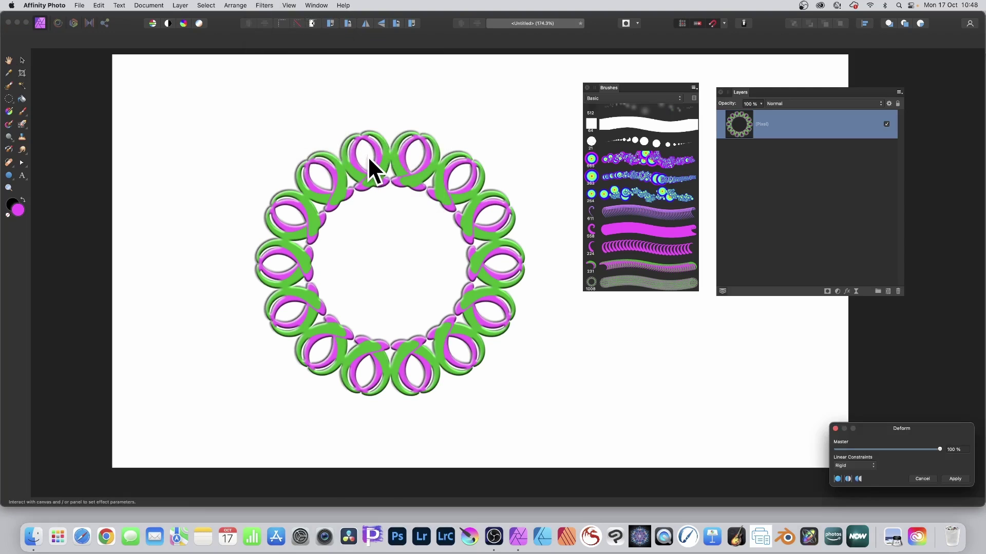
- Try deforming the ring with control points on its loops, pulling the upper and left loops outward, and undo the changes
click(367, 157)
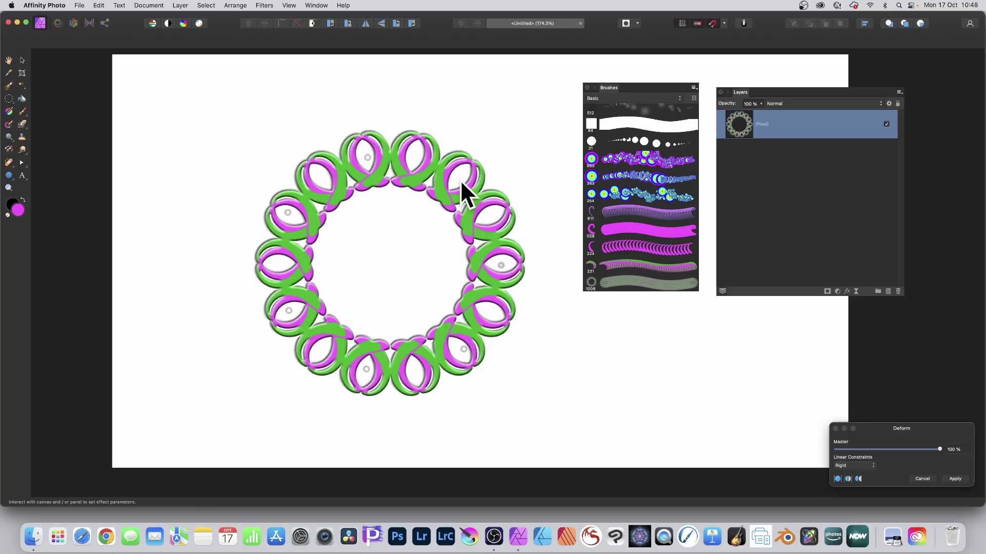
drag(874, 426, 575, 199)
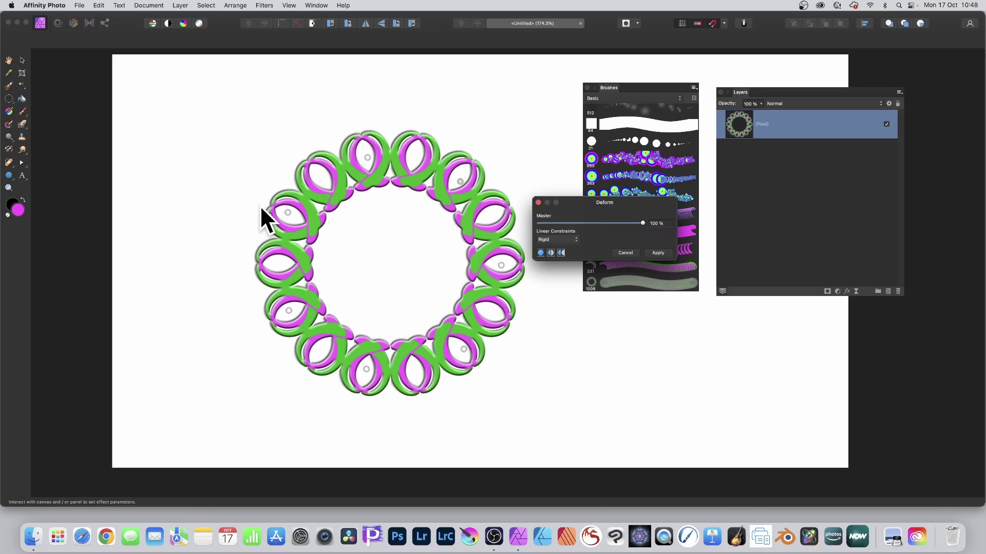
click(366, 159)
drag(366, 158, 322, 86)
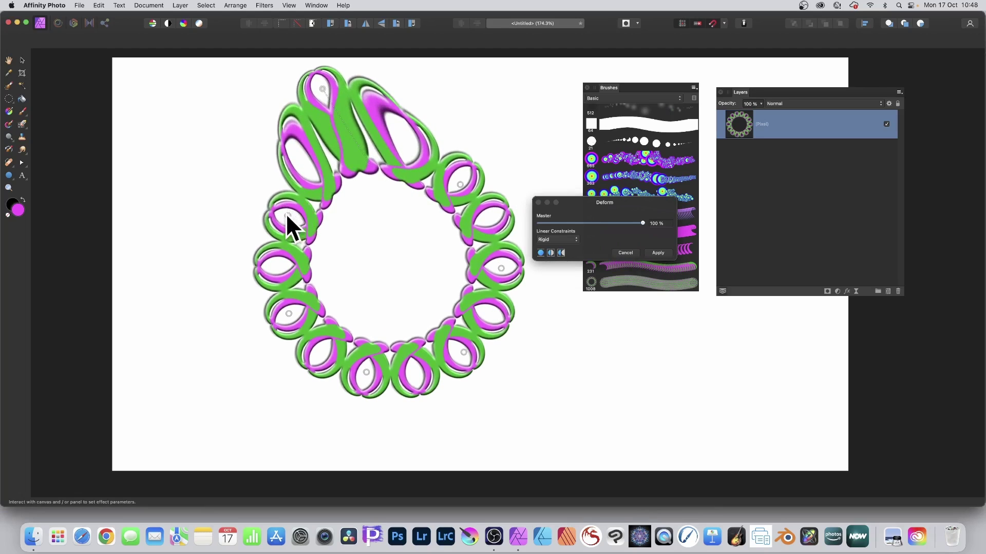
mouse_move(287, 216)
mouse_down()
mouse_move(176, 211)
mouse_move(272, 221)
mouse_up()
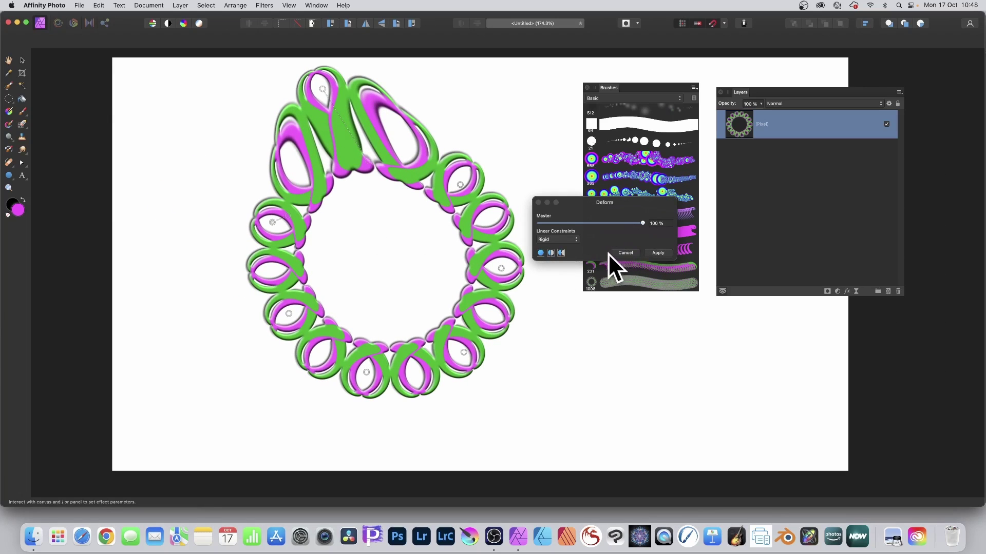
key(super+z)
key(super+z)
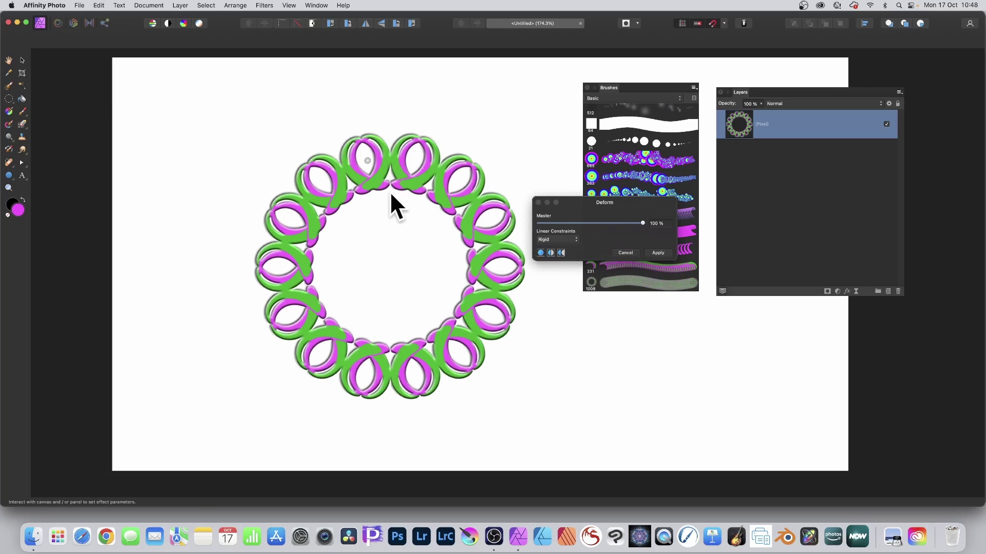
- Place deform points around the ring's inner opening, pull the upper-right one outward and the left one upward, and apply the deformation
scroll(390, 191, up, 1)
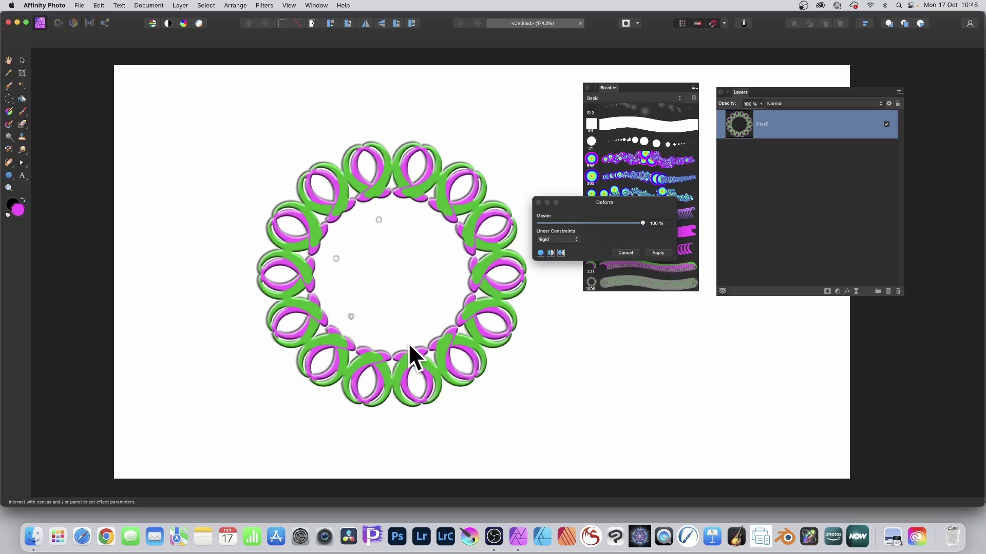
click(444, 300)
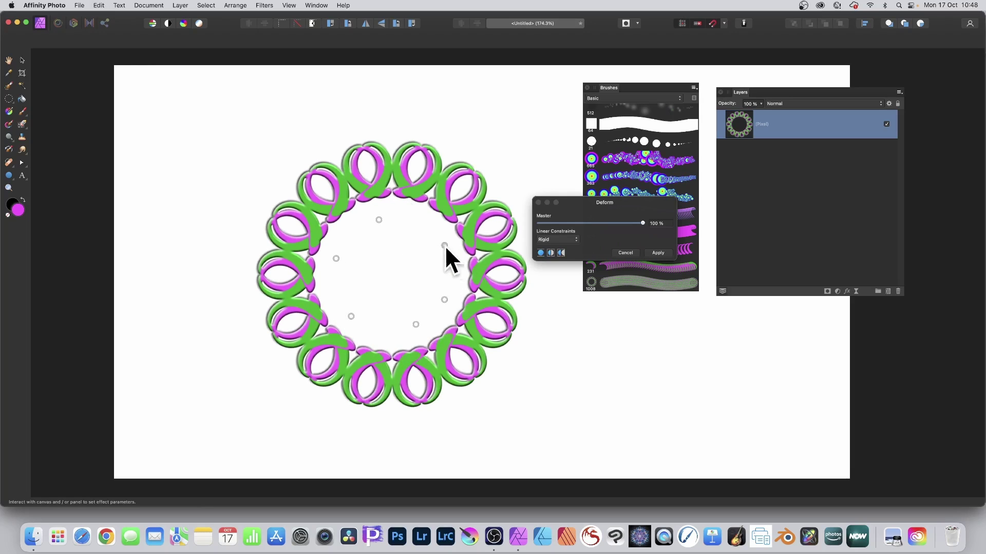
drag(415, 223, 447, 173)
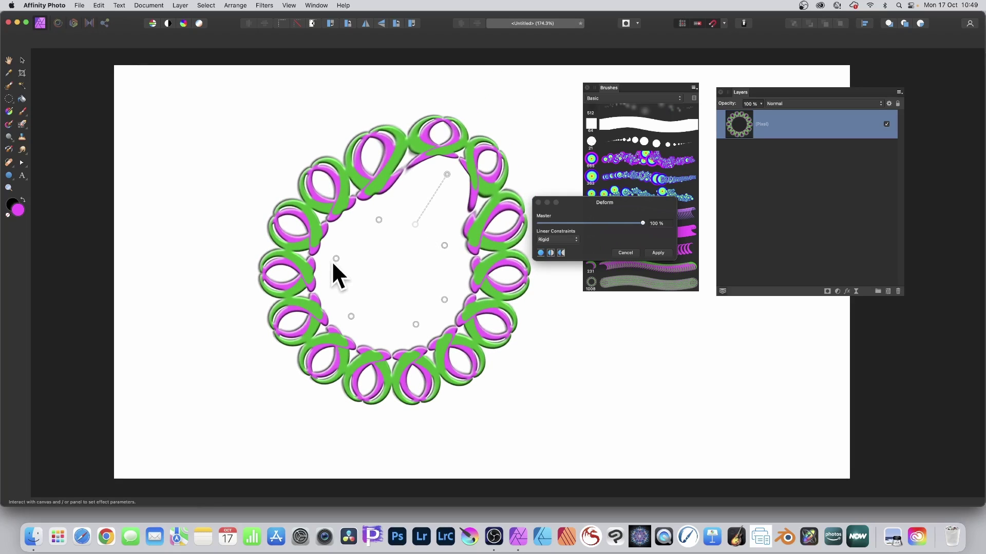
drag(335, 258, 344, 232)
click(657, 252)
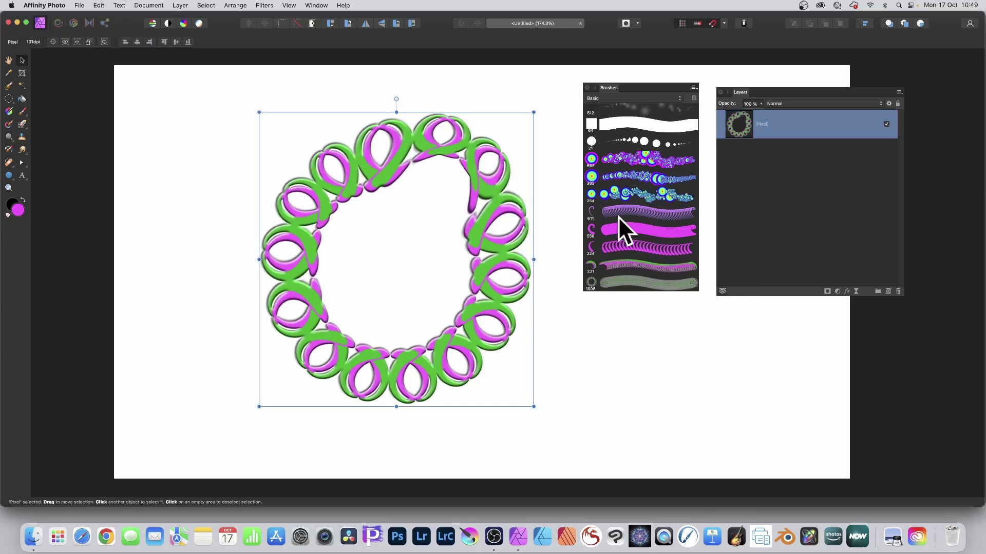